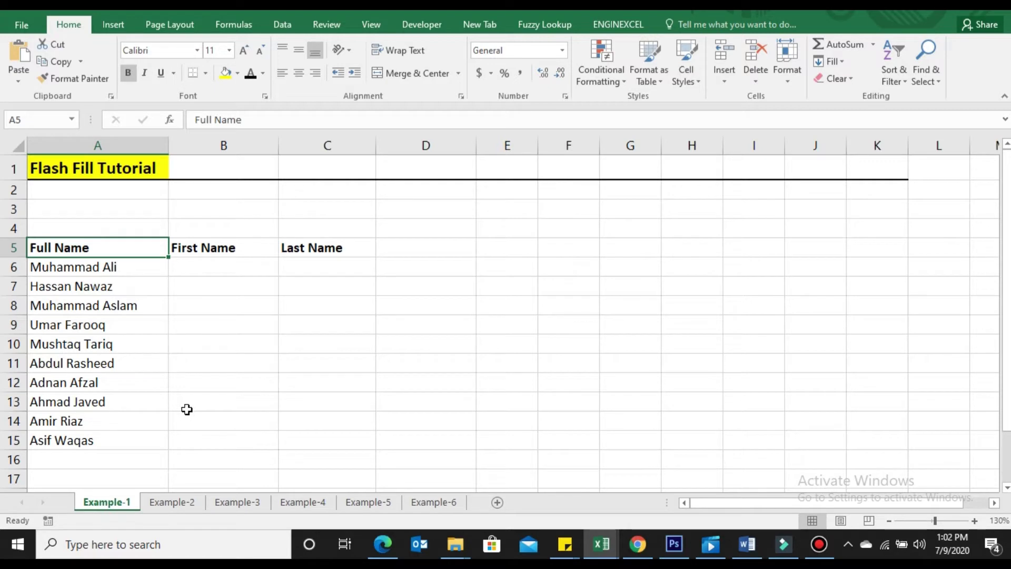
Browse the example sheets, then return to Example-1's list of full names.
{"action": "left_click", "coordinate": [184, 502]}
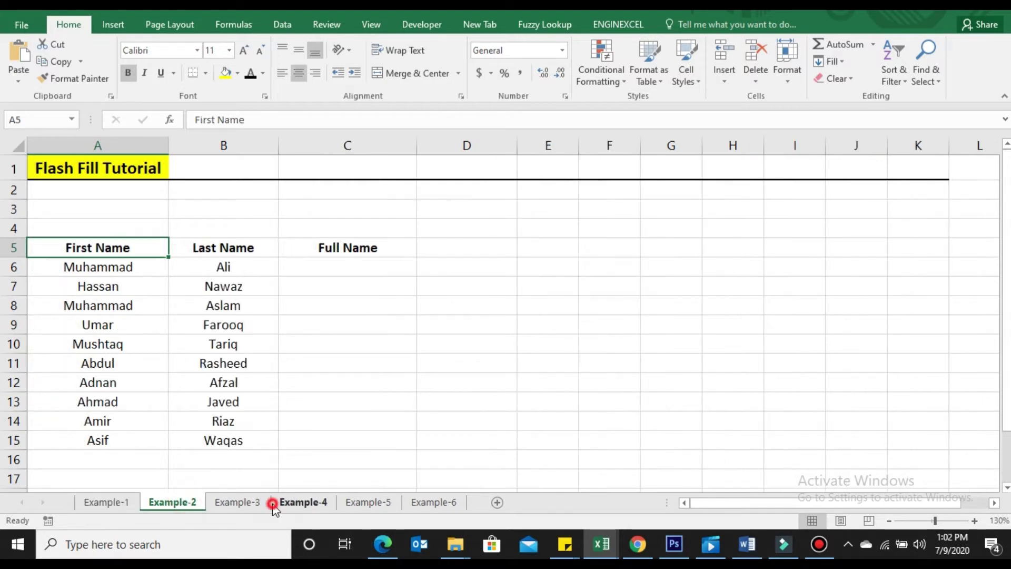
{"action": "left_click", "coordinate": [303, 502]}
{"action": "left_click", "coordinate": [247, 502]}
{"action": "left_click", "coordinate": [349, 502]}
{"action": "left_click", "coordinate": [412, 501]}
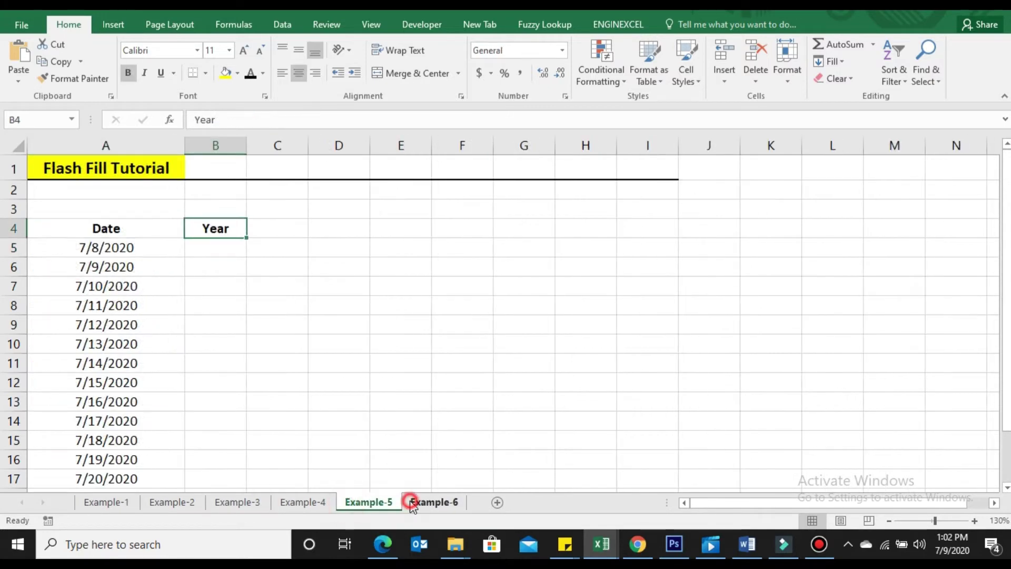
{"action": "left_click", "coordinate": [339, 502]}
{"action": "left_click", "coordinate": [260, 502]}
{"action": "left_click", "coordinate": [195, 502]}
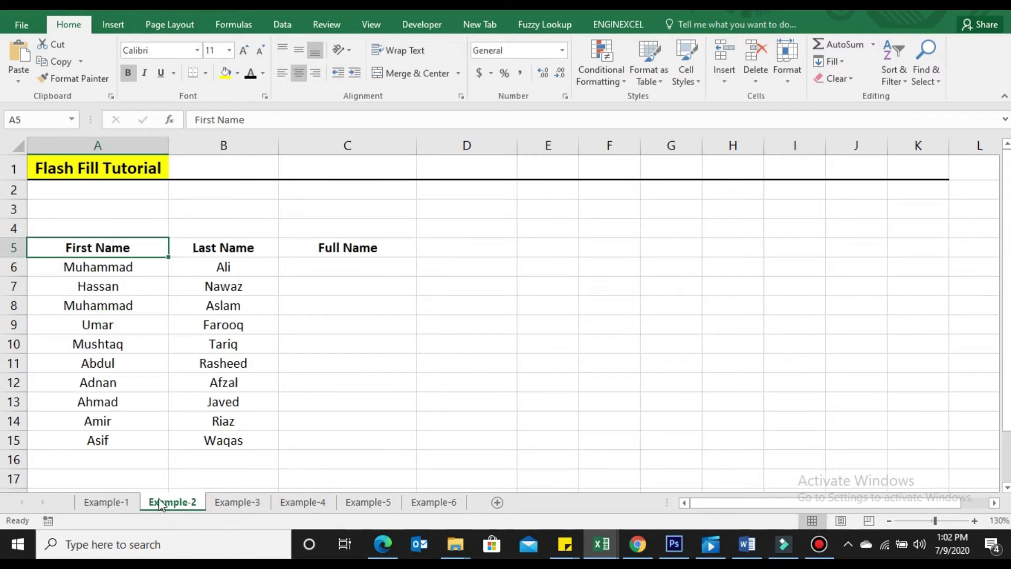
{"action": "left_click", "coordinate": [110, 502]}
Enter the first name Muhammad in B6 as the example.
{"action": "left_click", "coordinate": [178, 271]}
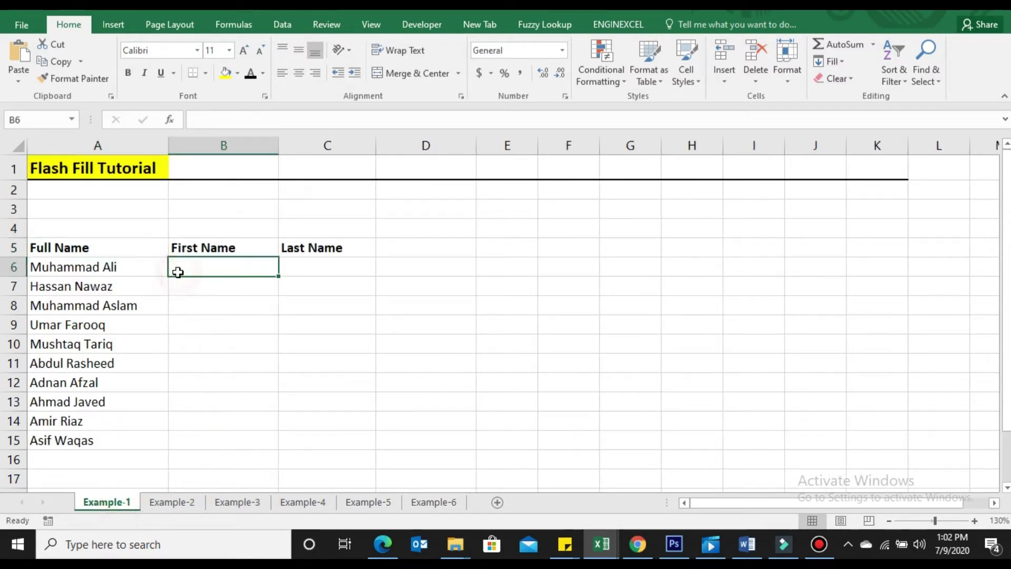
{"action": "key", "text": "Left"}
{"action": "key", "text": "shift+Down"}
{"action": "key", "text": "shift+Down"}
{"action": "key", "text": "shift+Down"}
{"action": "key", "text": "shift+Down"}
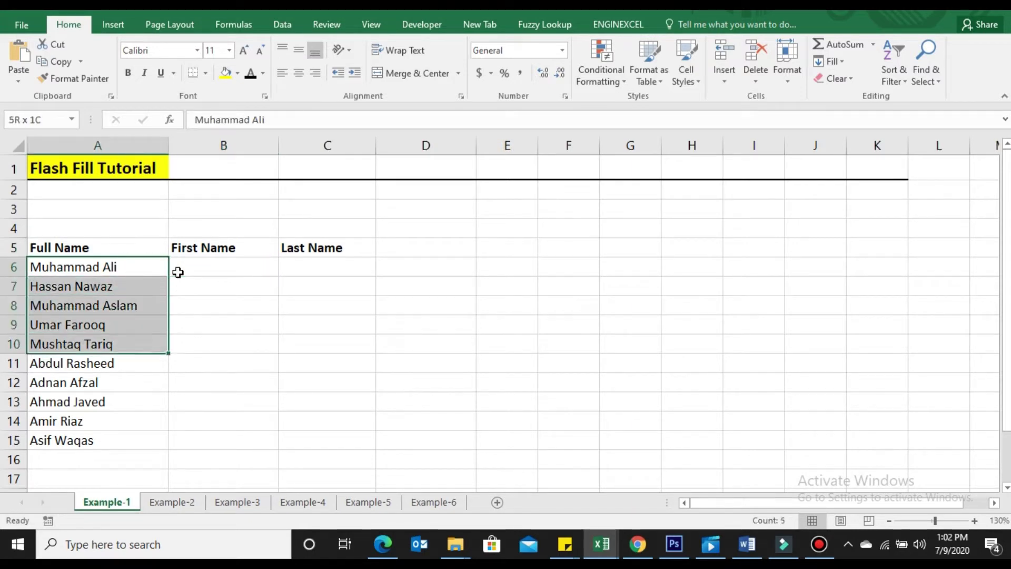
{"action": "key", "text": "shift+Down"}
{"action": "key", "text": "shift+Down"}
{"action": "key", "text": "shift+Down"}
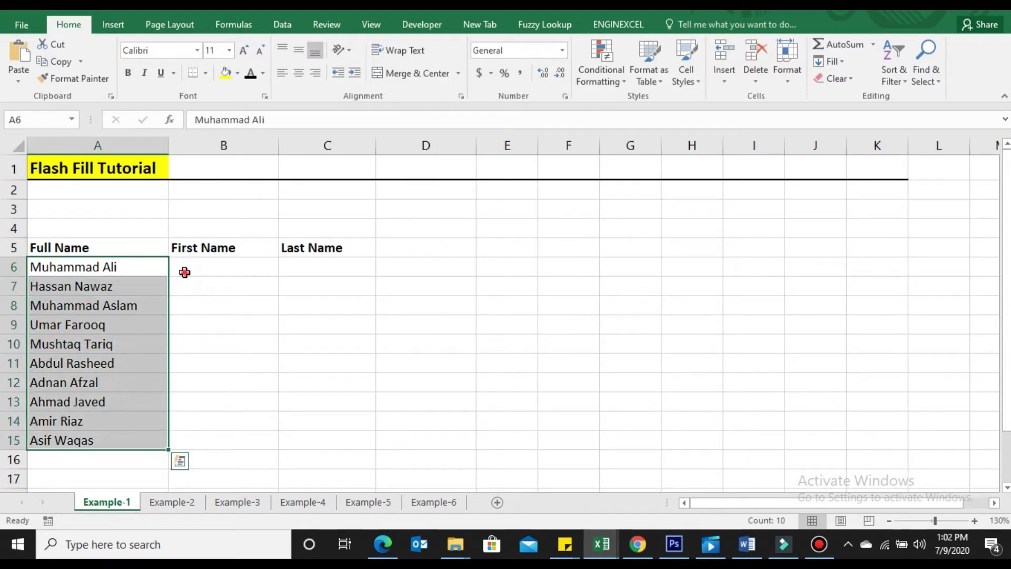
{"action": "left_click", "coordinate": [184, 272]}
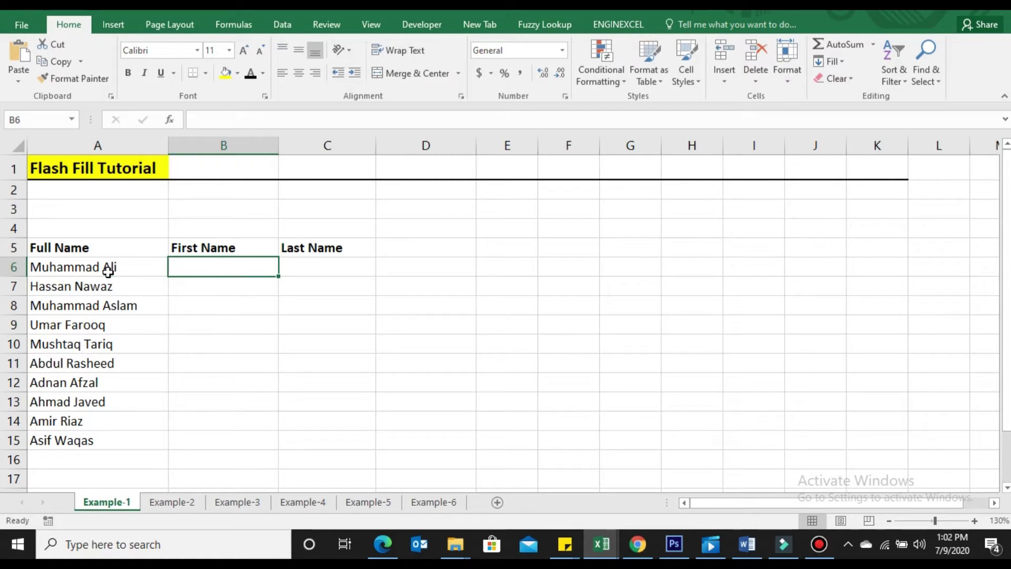
{"action": "left_click", "coordinate": [299, 263]}
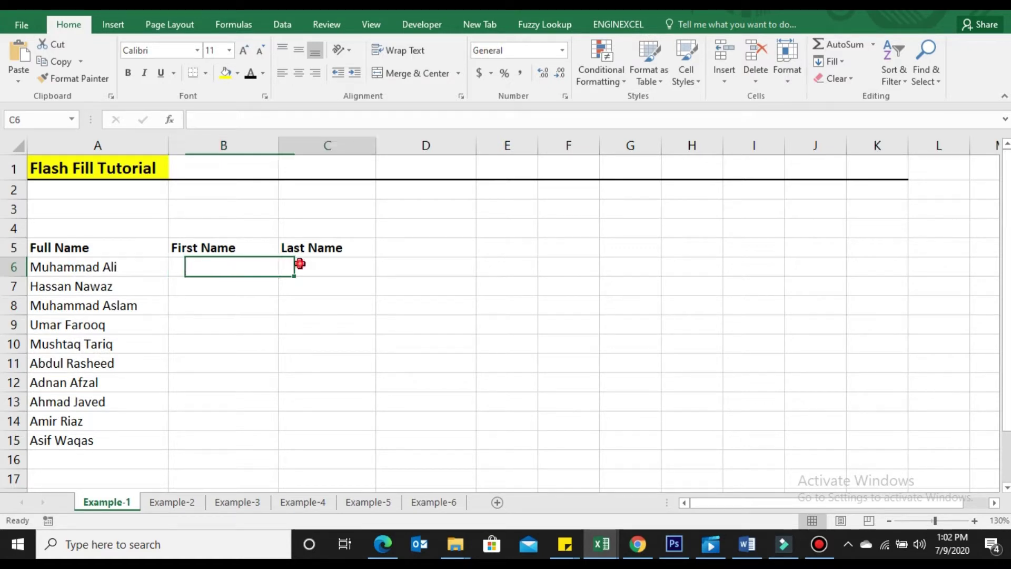
{"action": "left_click", "coordinate": [247, 267]}
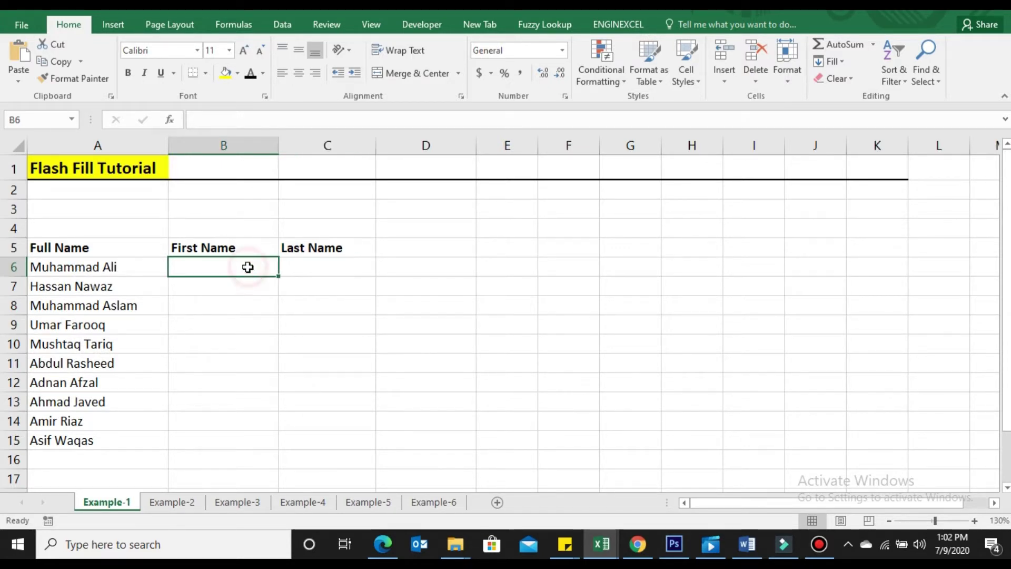
{"action": "type", "text": "m"}
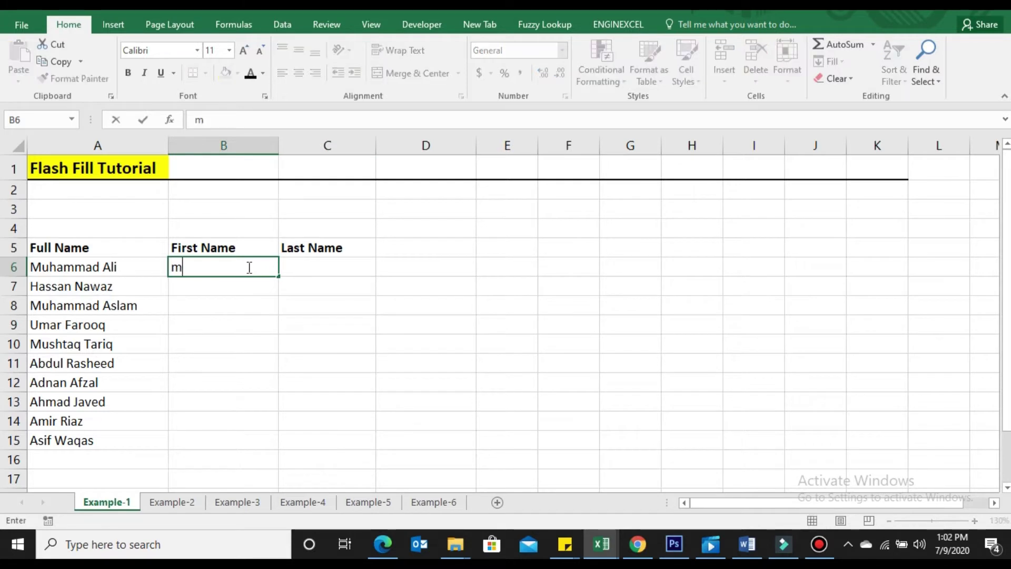
{"action": "type", "text": "hammad"}
{"action": "key", "text": "Return"}
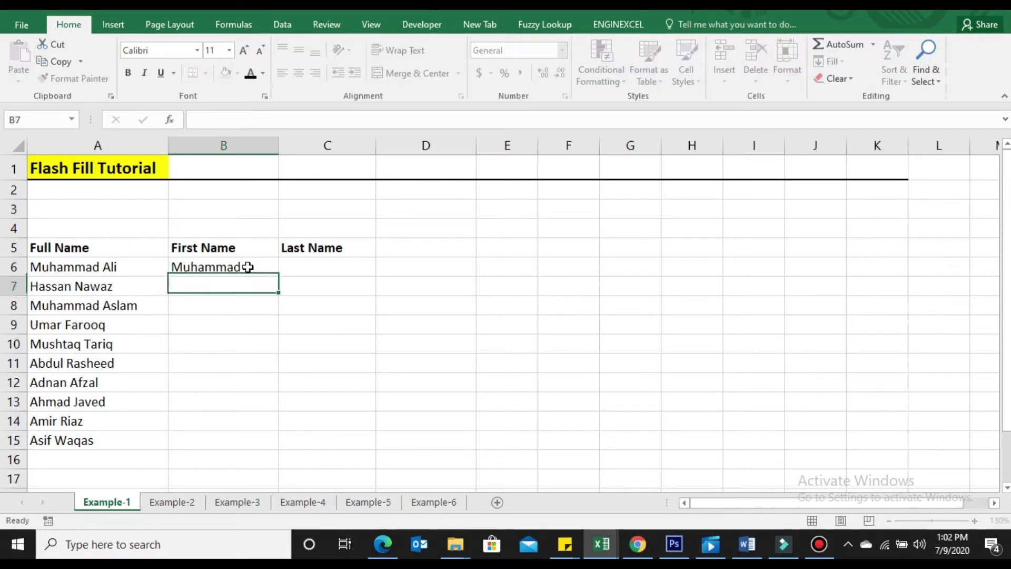
Copy B6 down to row 15 and convert the fill to Flash Fill first names.
{"action": "left_click", "coordinate": [250, 267]}
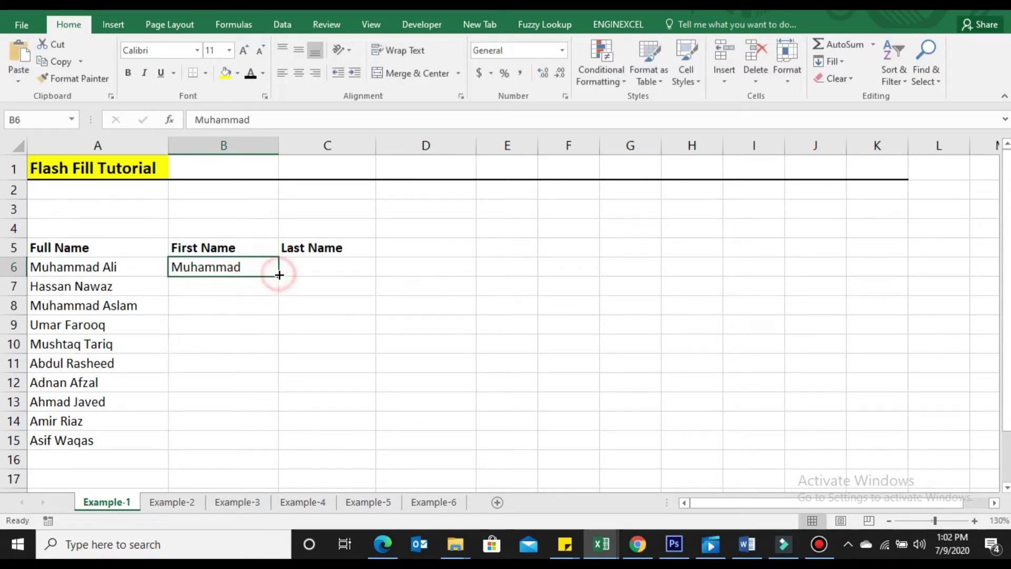
{"action": "double_click", "coordinate": [278, 276]}
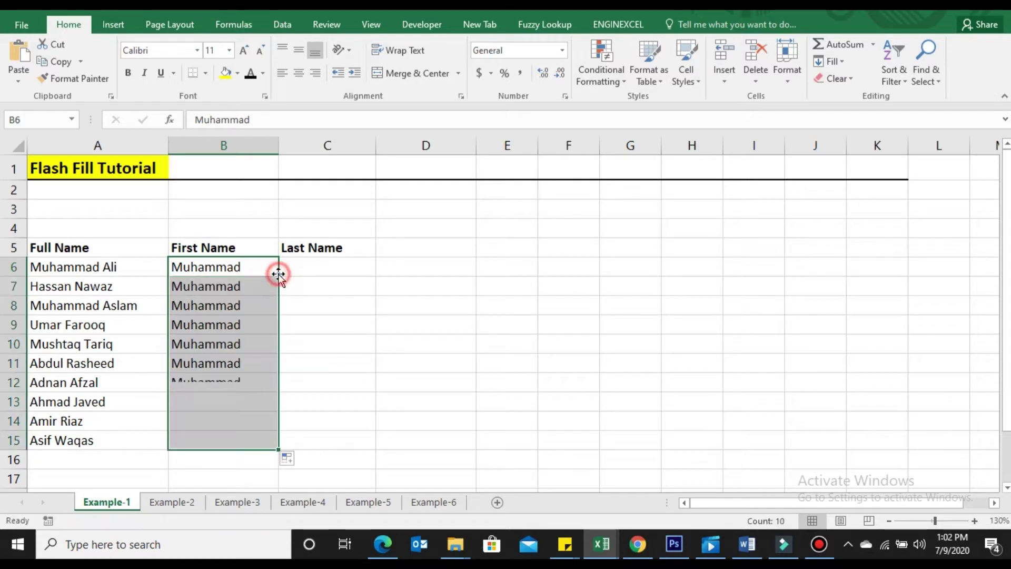
{"action": "left_click", "coordinate": [284, 463]}
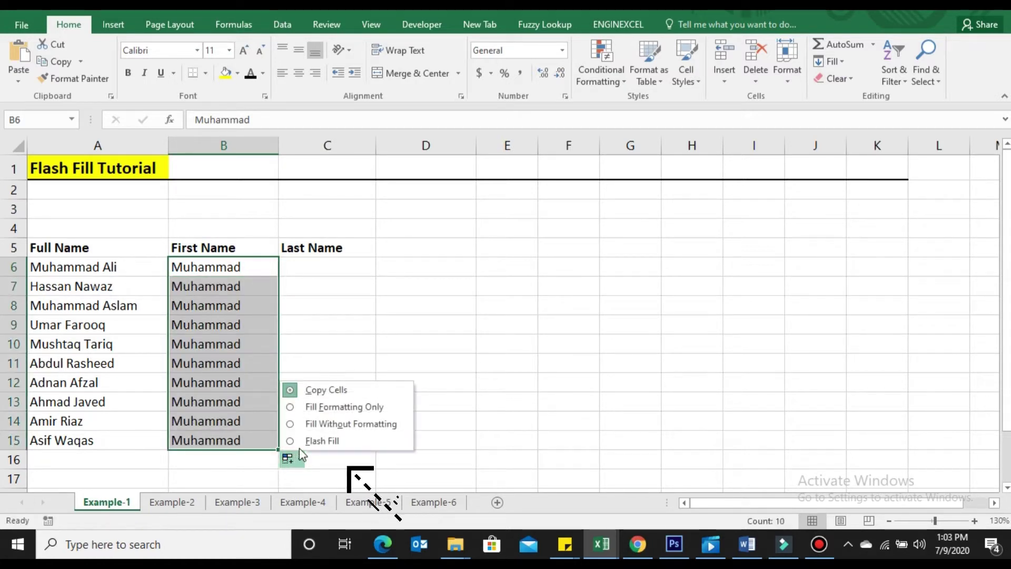
{"action": "left_click", "coordinate": [311, 442]}
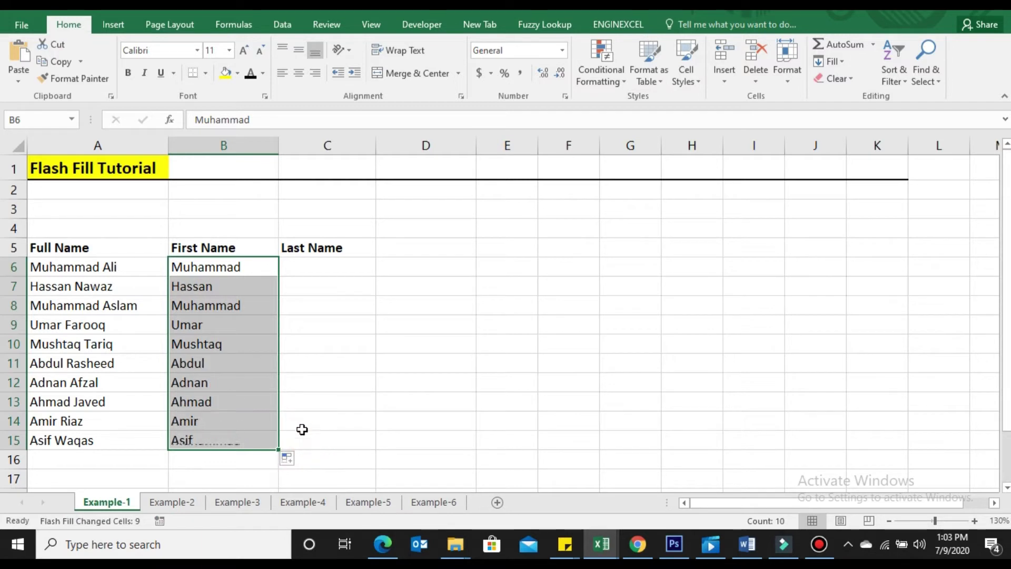
{"action": "left_click", "coordinate": [231, 274]}
{"action": "left_click_drag", "start_coordinate": [231, 279], "coordinate": [218, 432]}
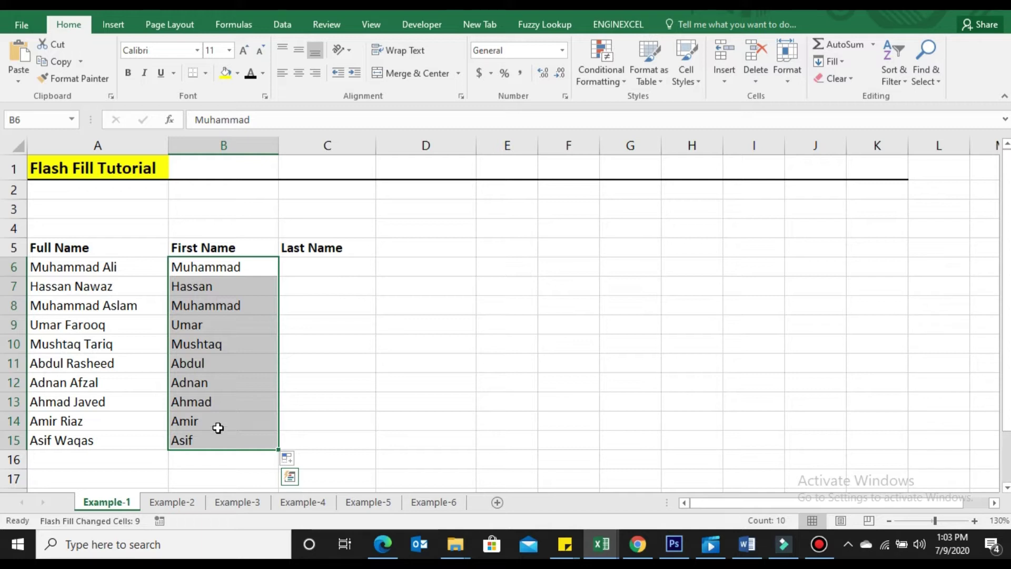
Enter surname examples Ali and Nawaz so Flash Fill completes C6:C15.
{"action": "left_click", "coordinate": [307, 264]}
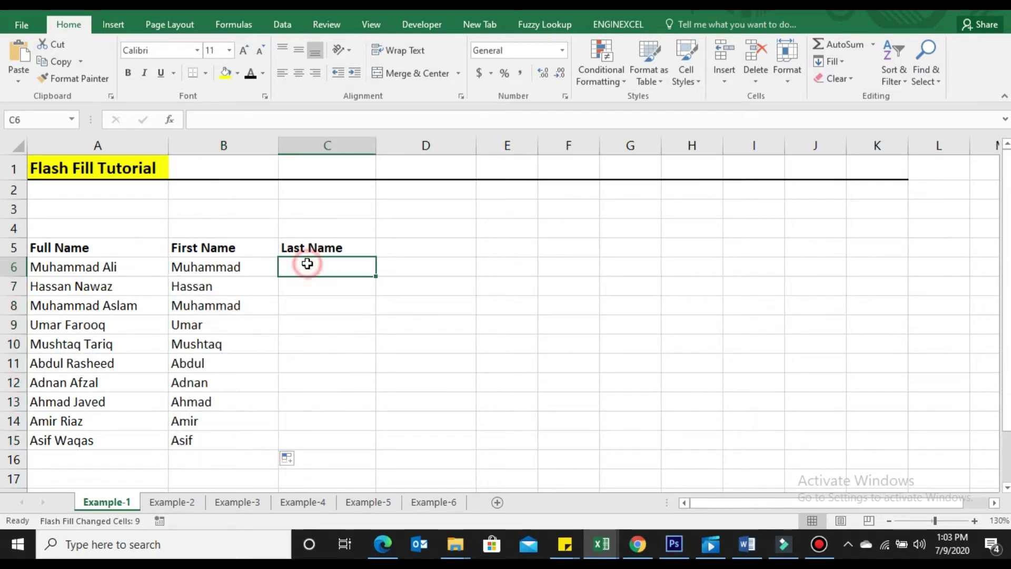
{"action": "type", "text": "A"}
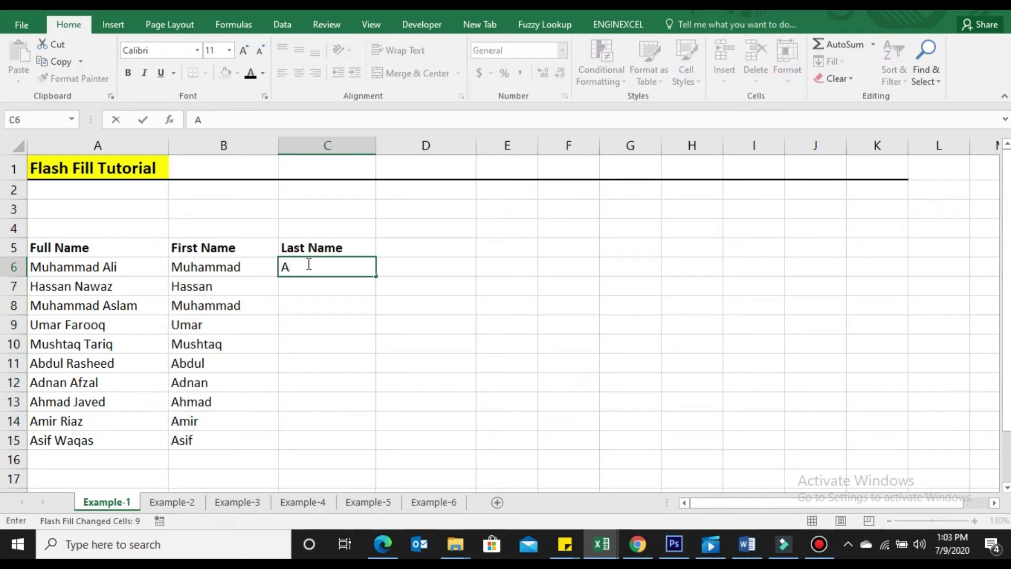
{"action": "type", "text": "li"}
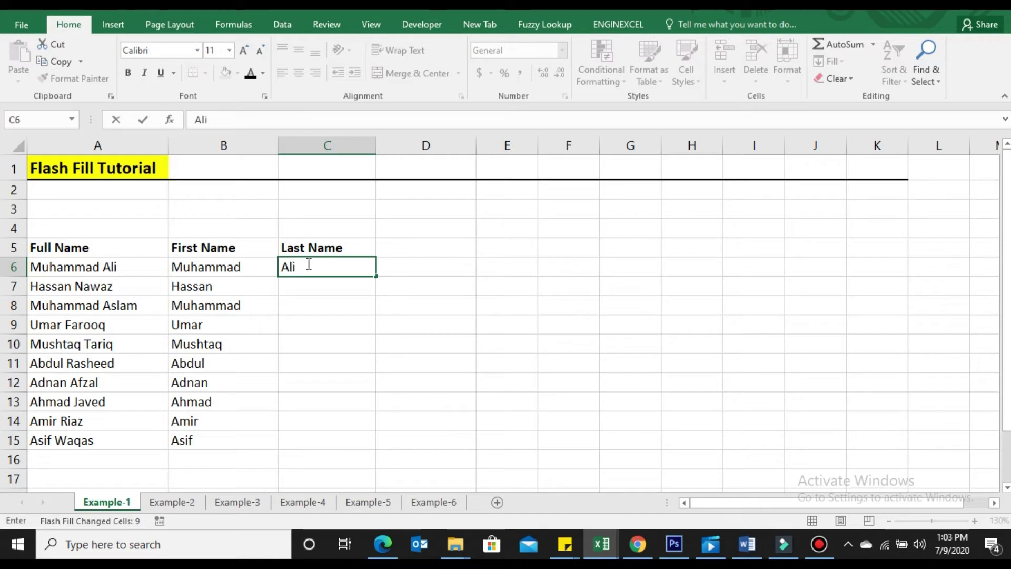
{"action": "key", "text": "Return"}
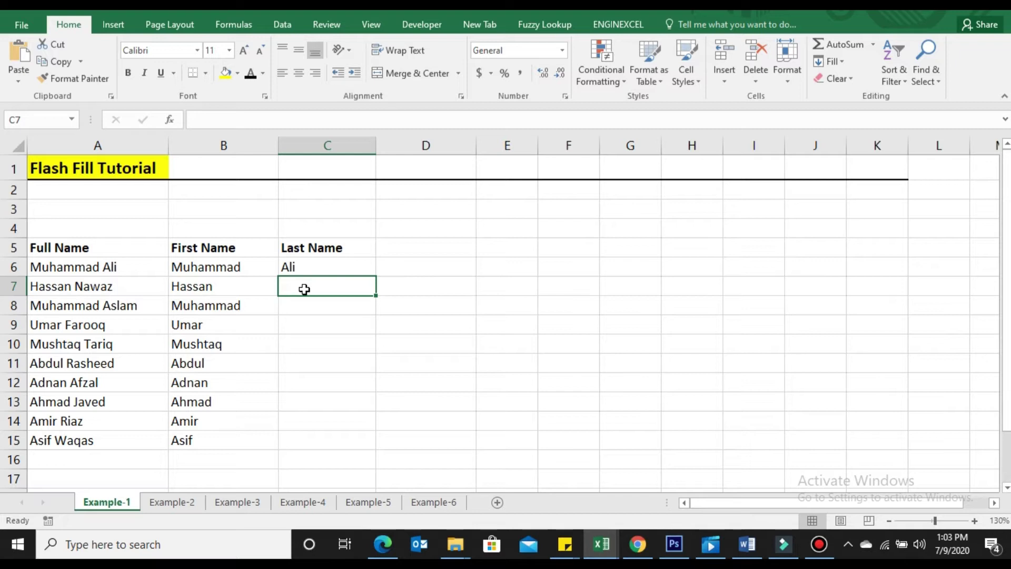
{"action": "left_click", "coordinate": [305, 289]}
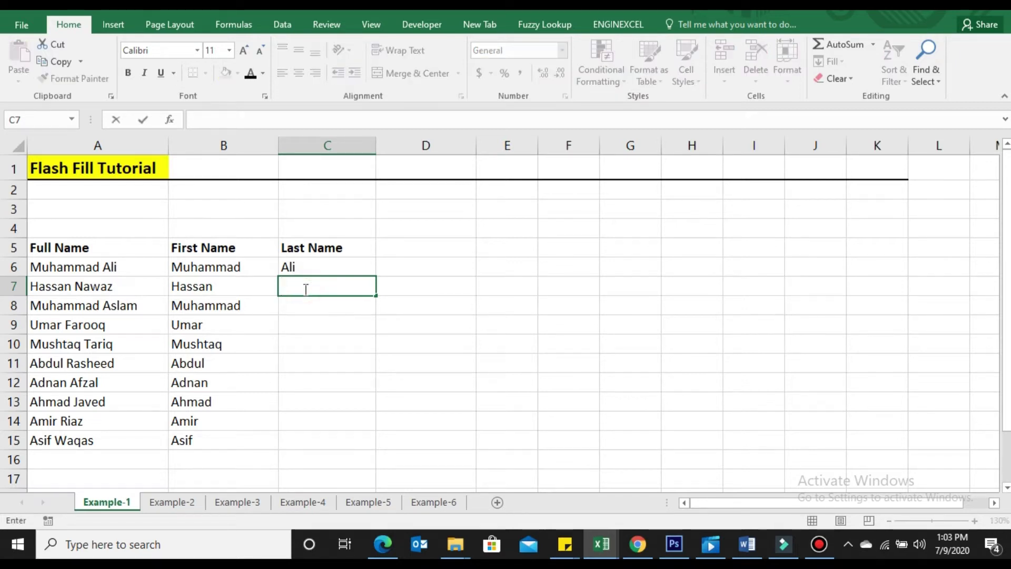
{"action": "type", "text": "Nawaz"}
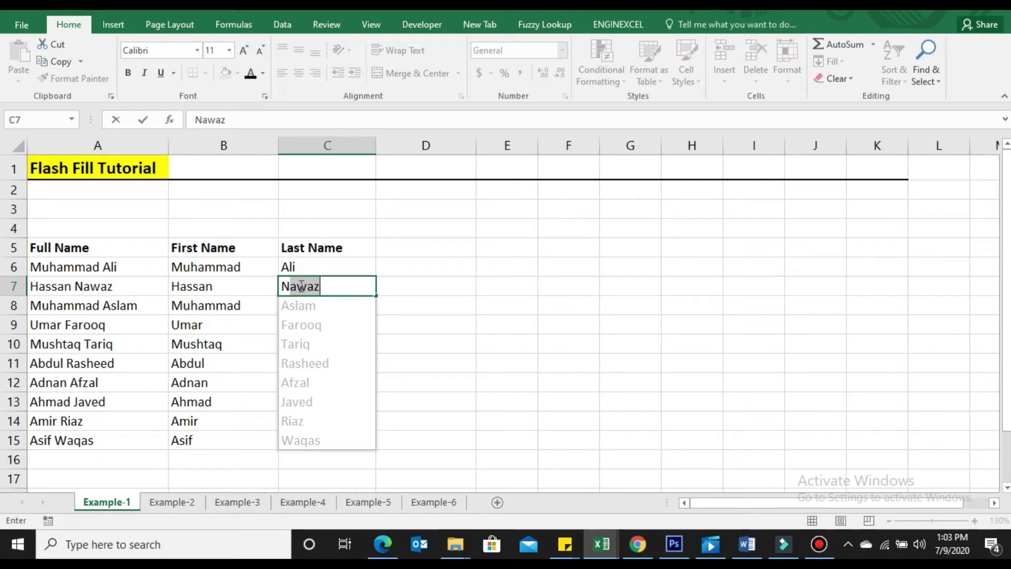
{"action": "key", "text": "Return"}
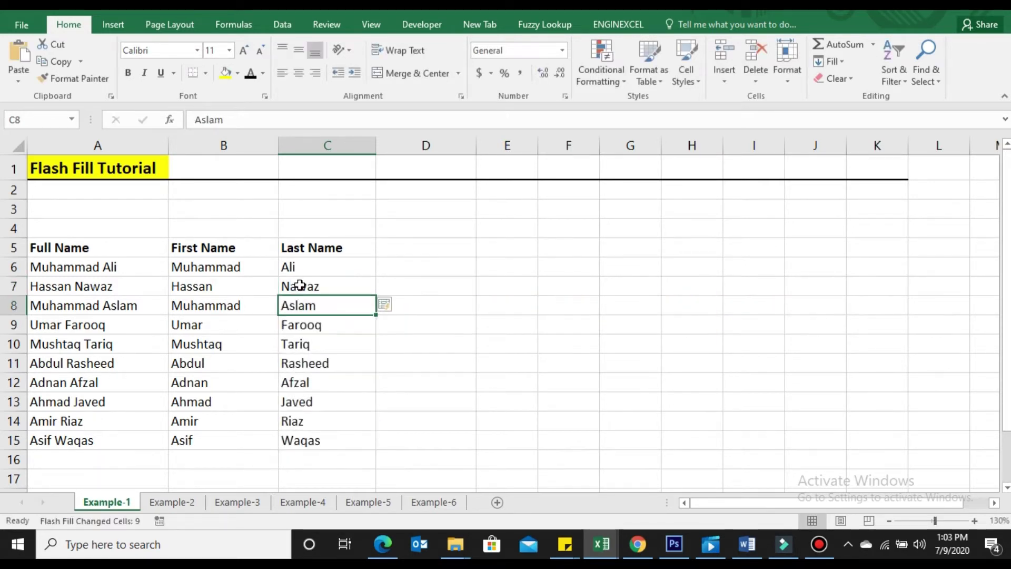
{"action": "left_click_drag", "start_coordinate": [296, 270], "coordinate": [303, 437]}
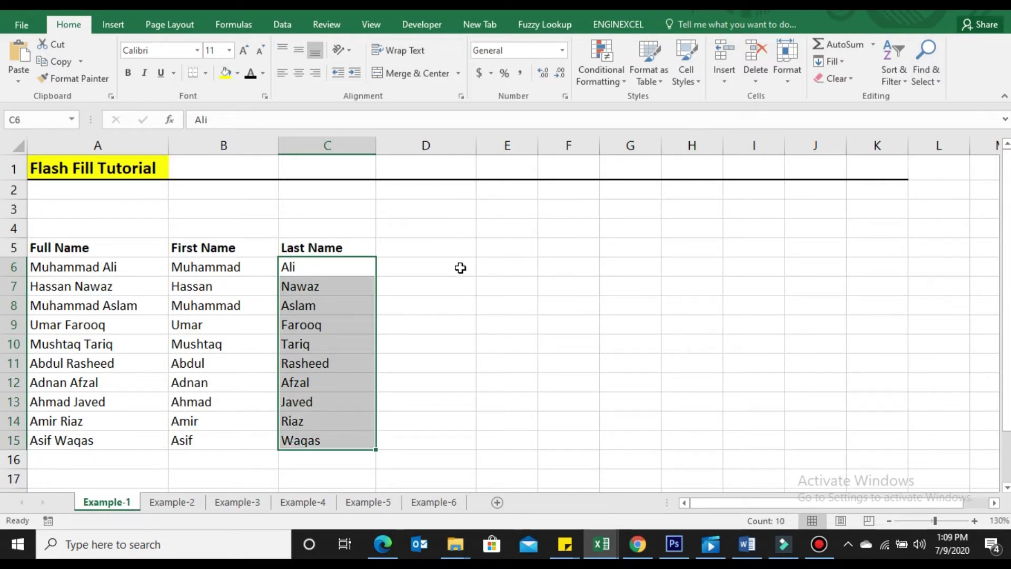
Enter Muhammad in E6 on Example-1 and try Flash Fill, which finds no pattern.
{"action": "left_click", "coordinate": [443, 270]}
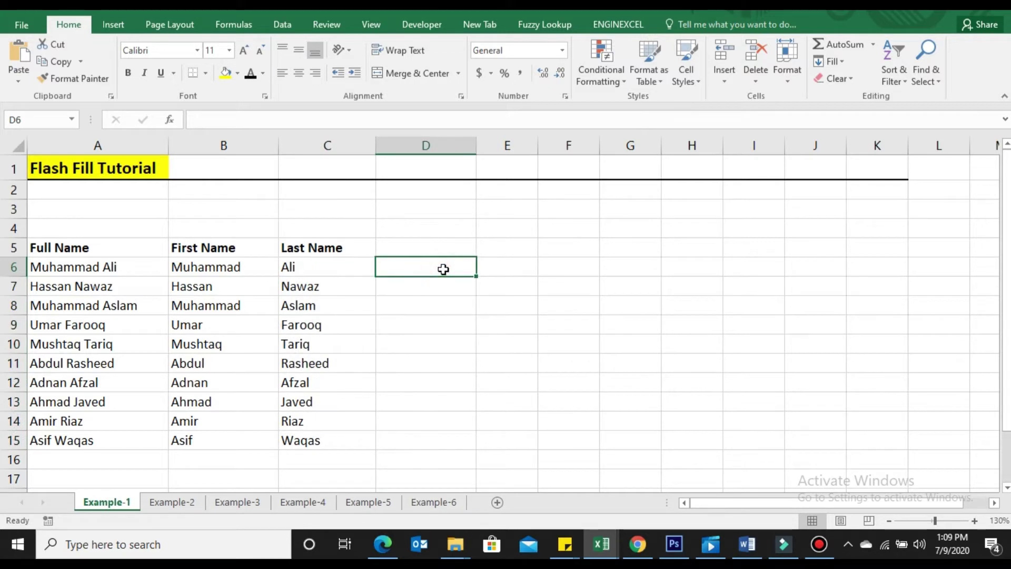
{"action": "key", "text": "Right"}
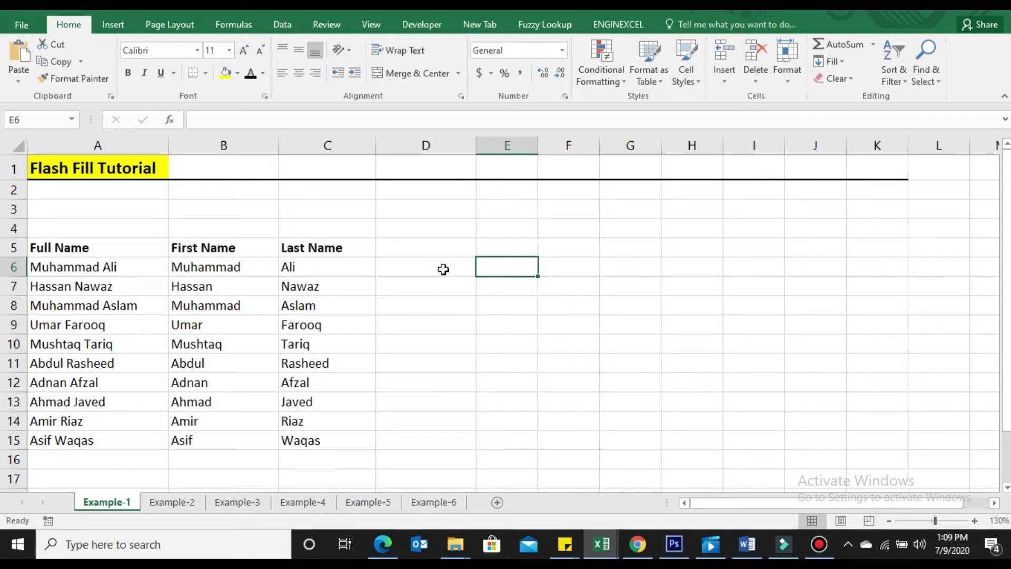
{"action": "left_click", "coordinate": [388, 265]}
{"action": "left_click", "coordinate": [498, 261]}
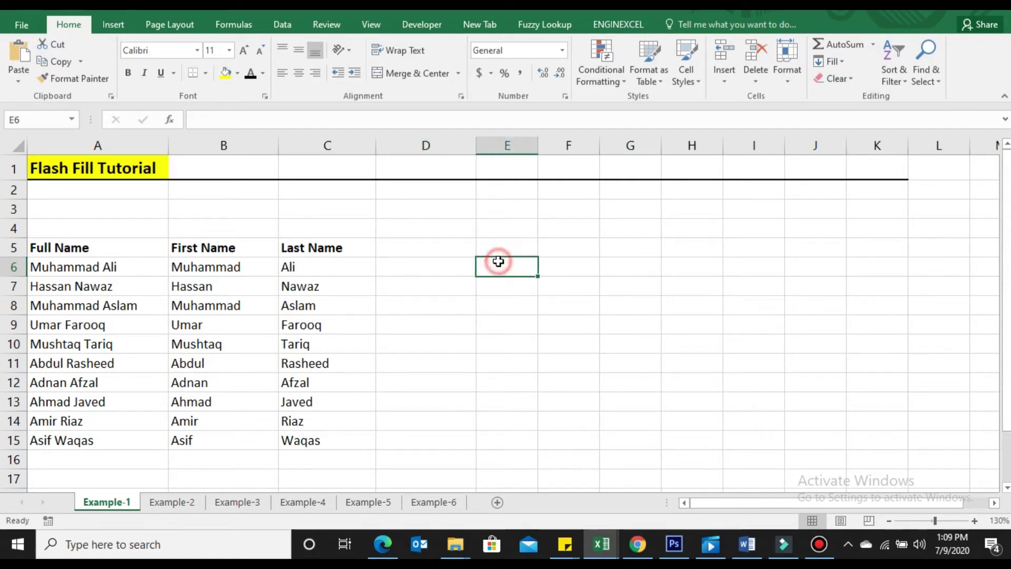
{"action": "type", "text": "m"}
{"action": "key", "text": "BackSpace"}
{"action": "type", "text": "Muha"}
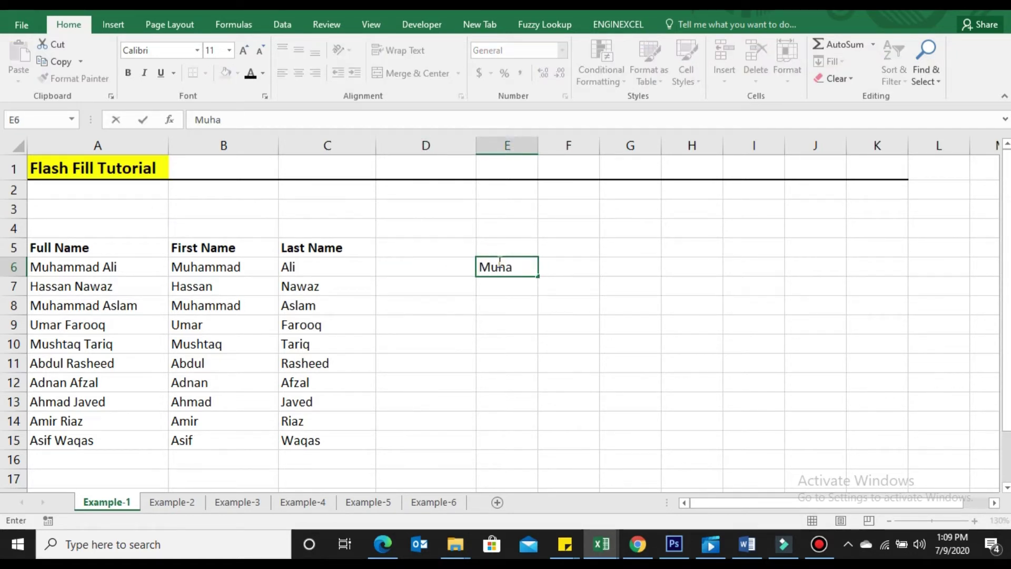
{"action": "type", "text": "mmad"}
{"action": "key", "text": "Return"}
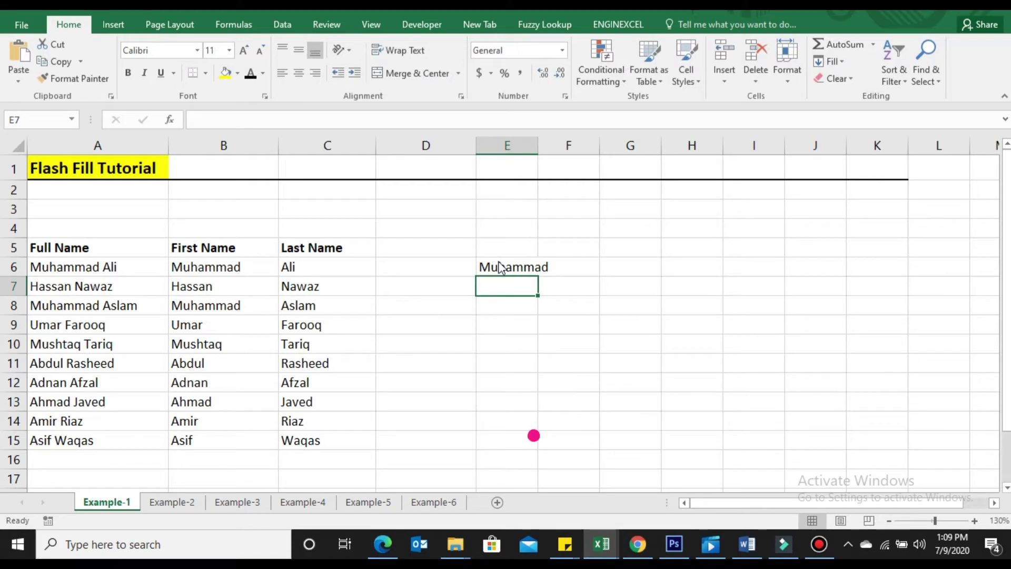
{"action": "key", "text": "ctrl+e"}
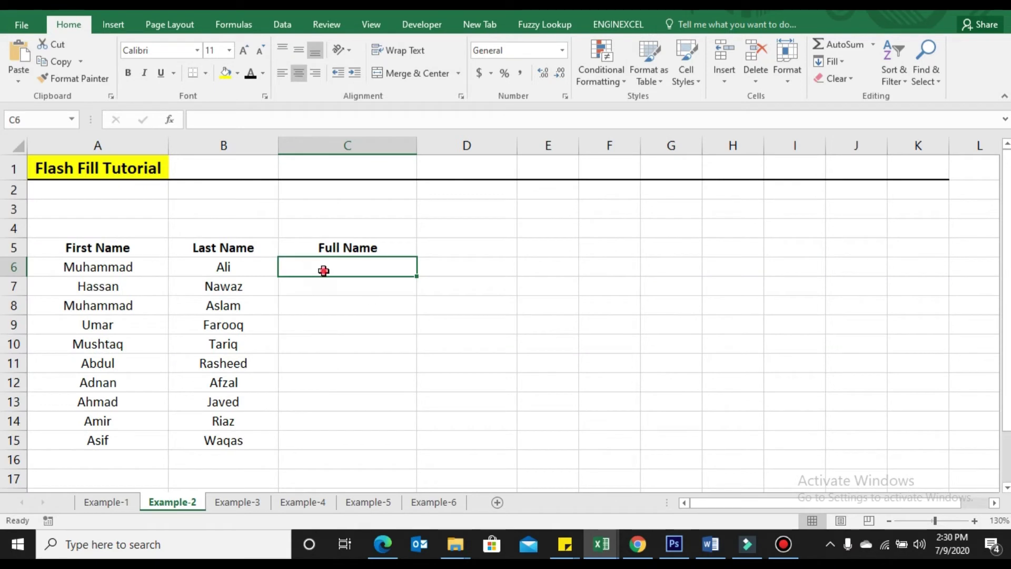
{"action": "key", "text": "Left"}
{"action": "key", "text": "Left"}
{"action": "key", "text": "shift+Right"}
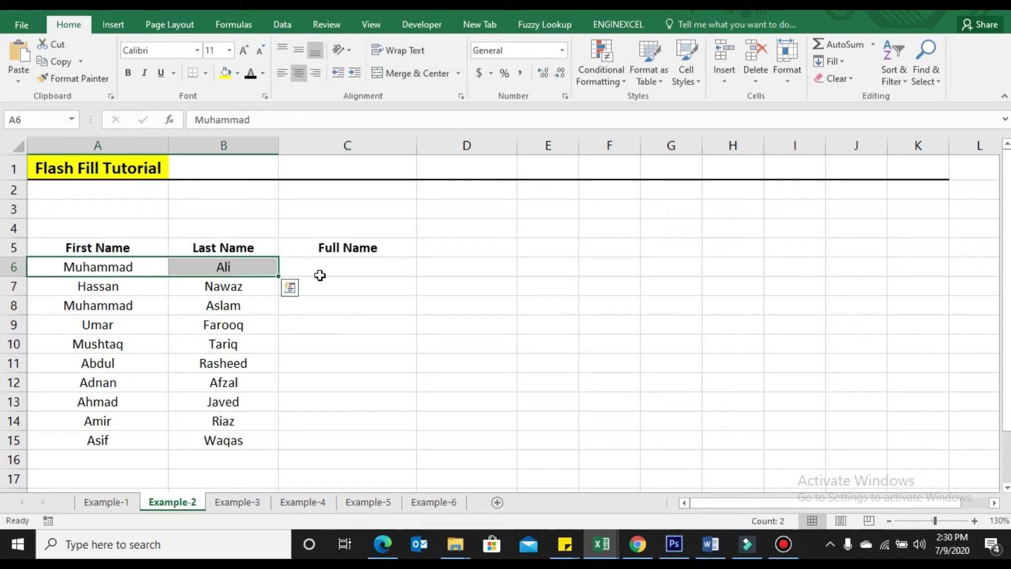
{"action": "left_click", "coordinate": [320, 274]}
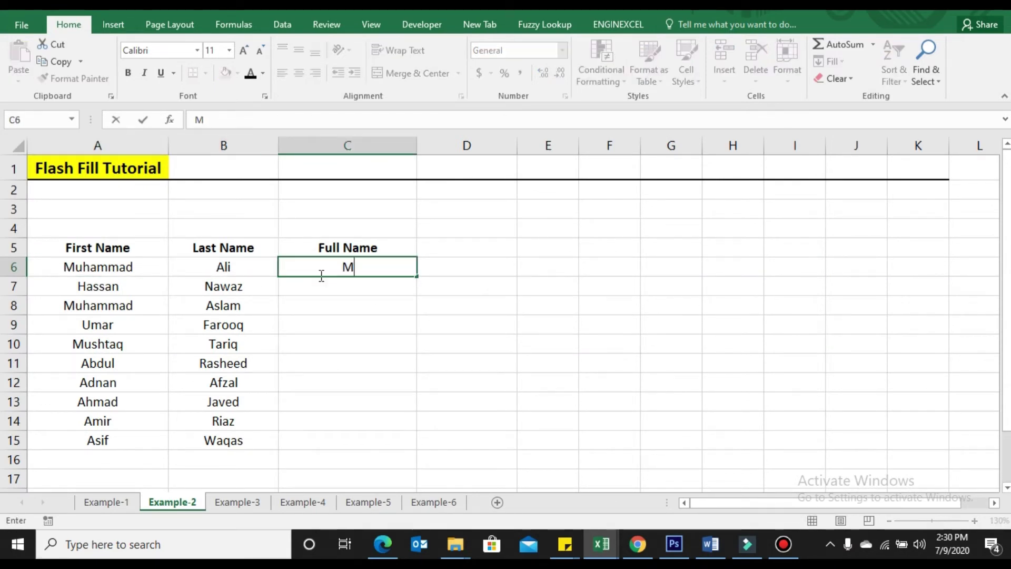
{"action": "key", "text": "Return"}
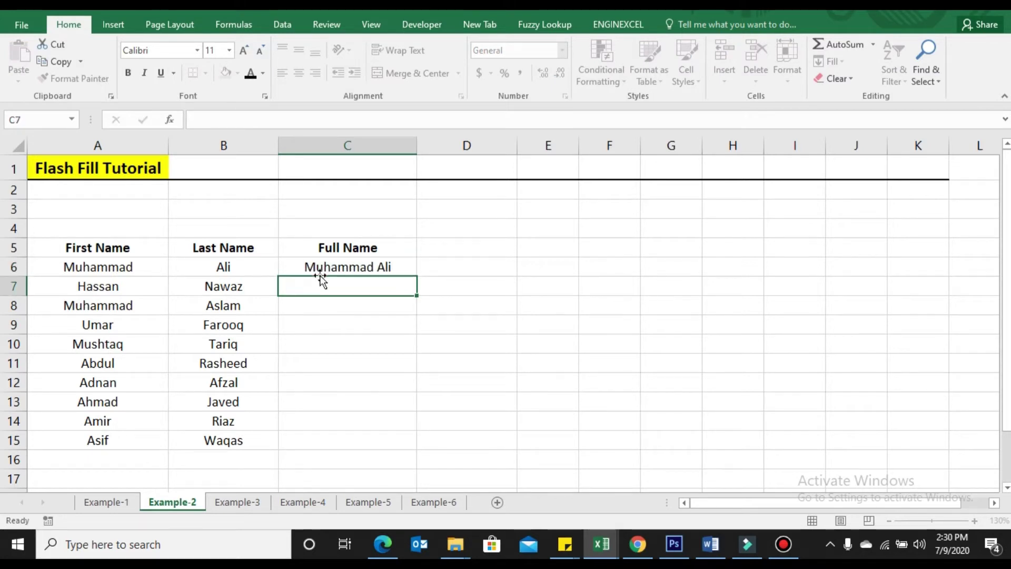
{"action": "key", "text": "ctrl+e"}
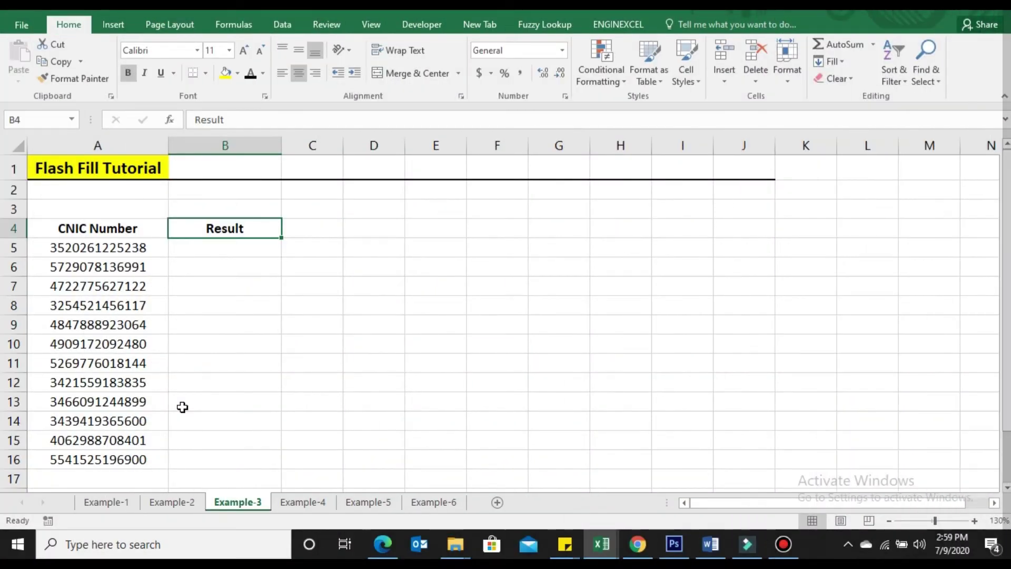
{"action": "key", "text": "Left"}
Remove the stray space from the first CNIC number.
{"action": "key", "text": "Down"}
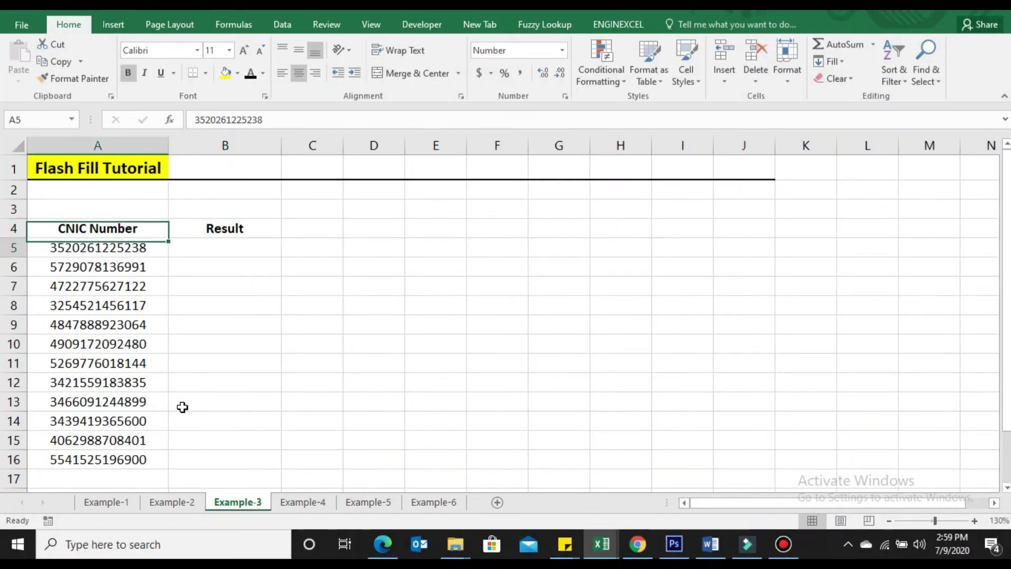
{"action": "key", "text": "ctrl+shift+Down"}
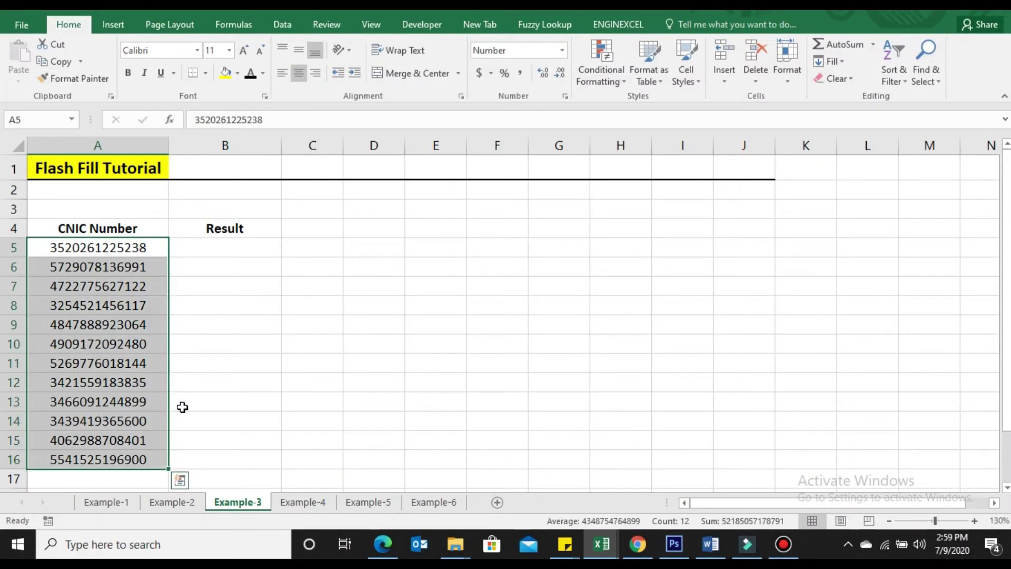
{"action": "key", "text": "Up"}
{"action": "key", "text": "Down"}
{"action": "key", "text": "F2"}
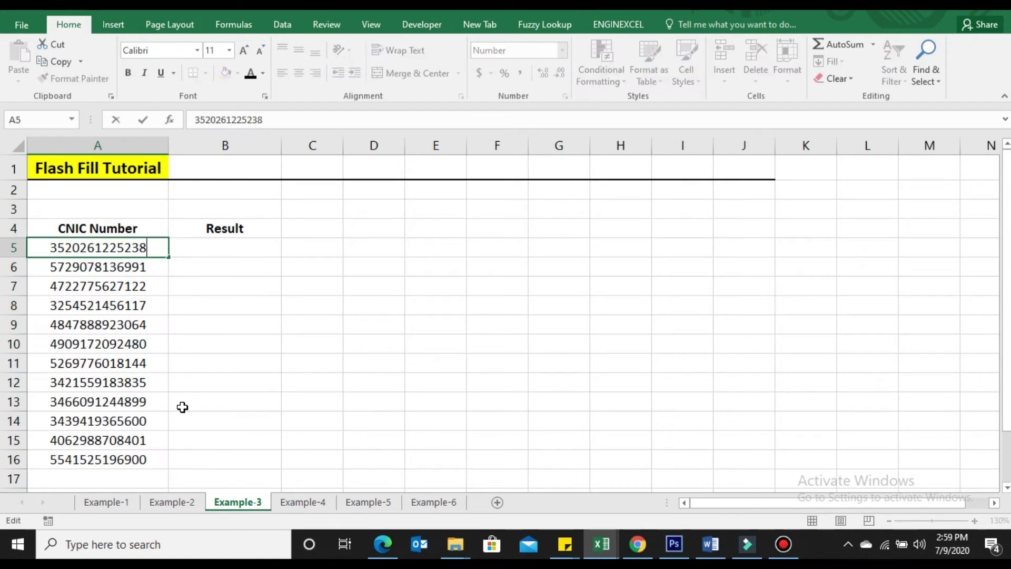
{"action": "key", "text": "Left"}
{"action": "key", "text": "BackSpace"}
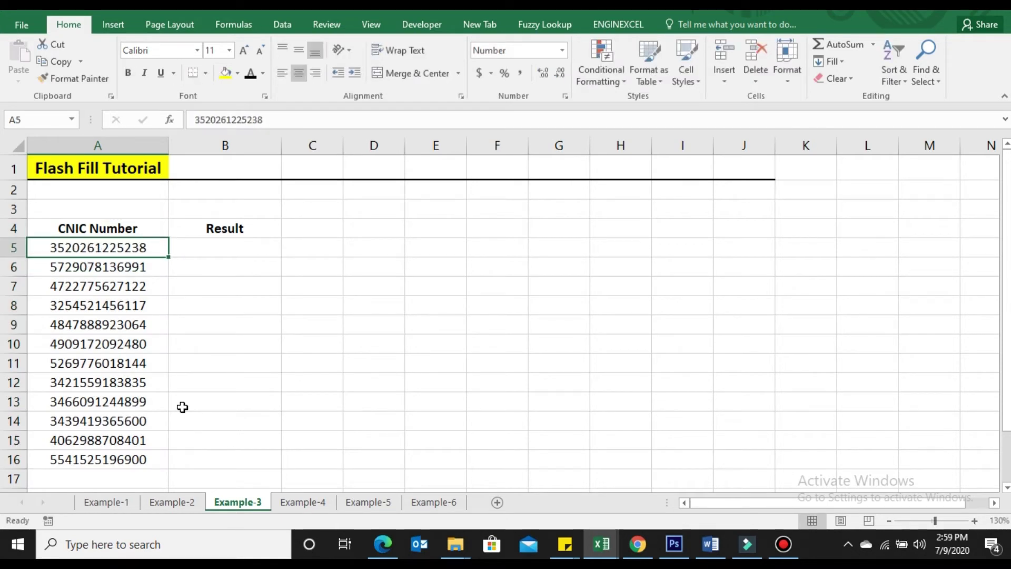
{"action": "key", "text": "ctrl+Return"}
{"action": "key", "text": "Right"}
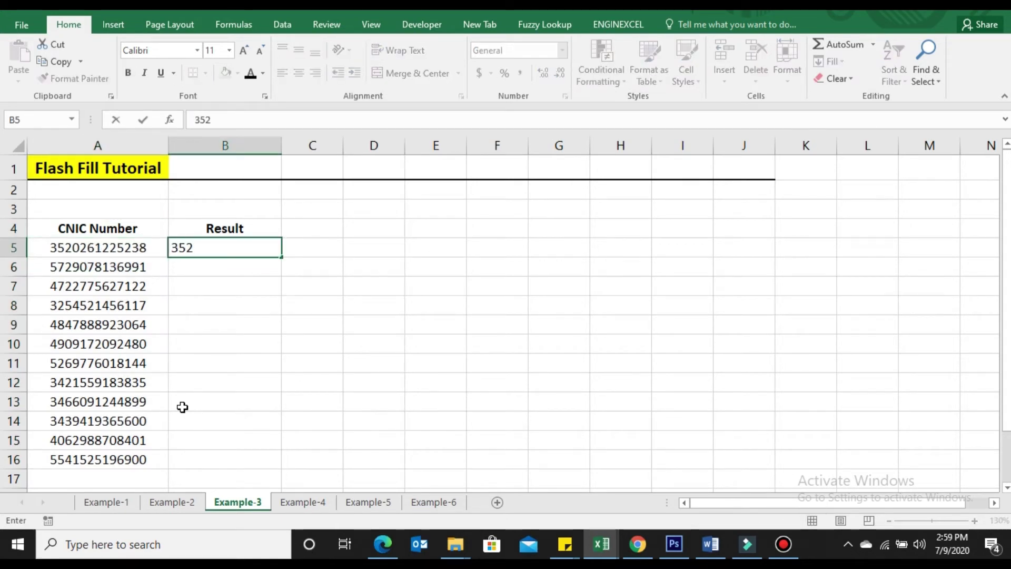
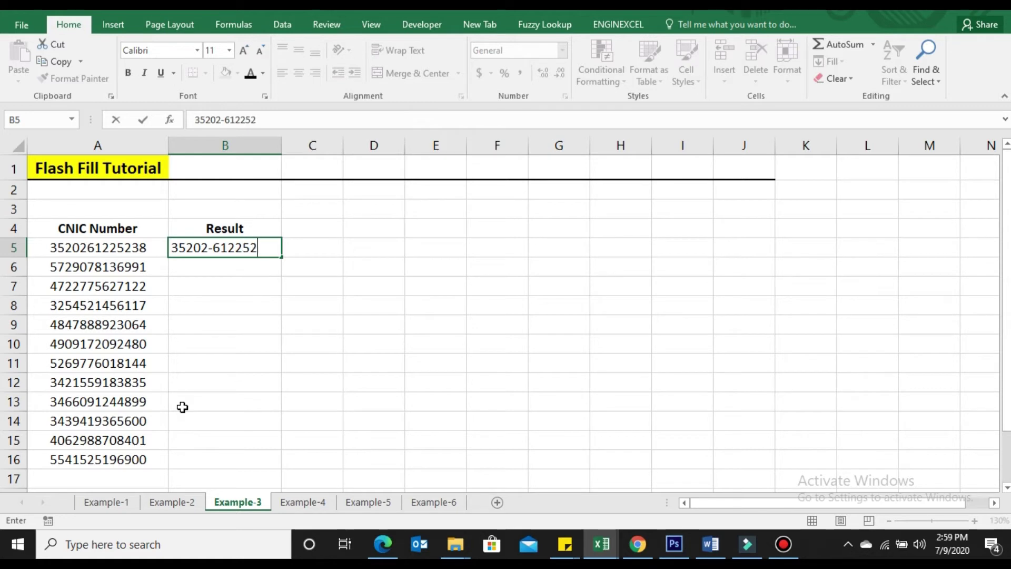
{"action": "key", "text": "Return"}
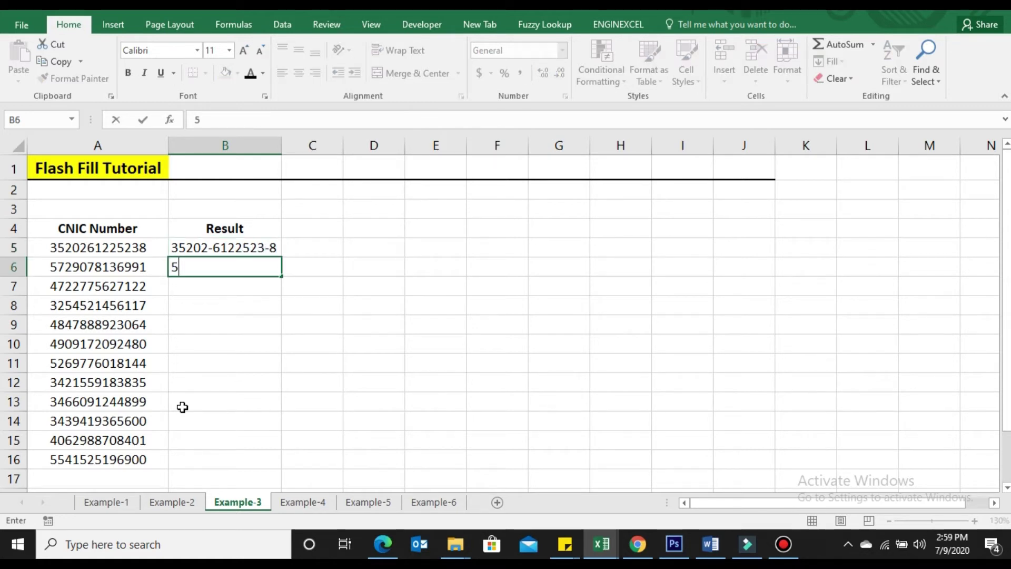
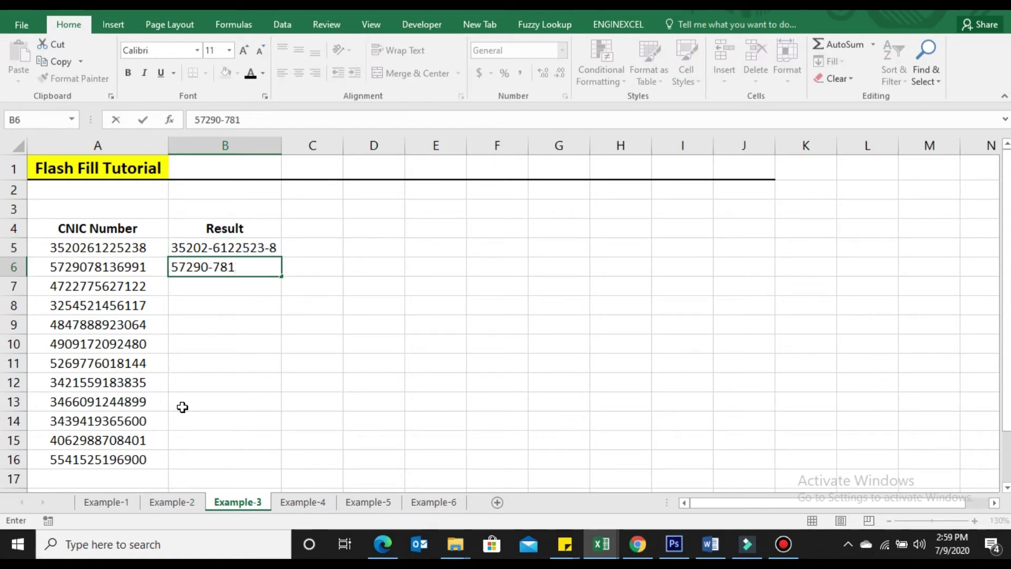
{"action": "key", "text": "Return"}
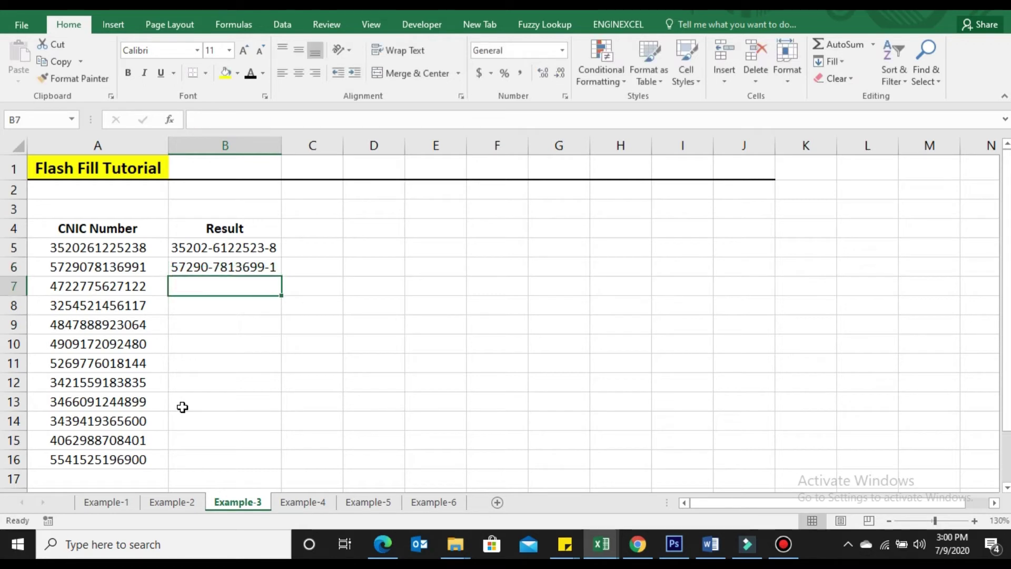
{"action": "key", "text": "ctrl+e"}
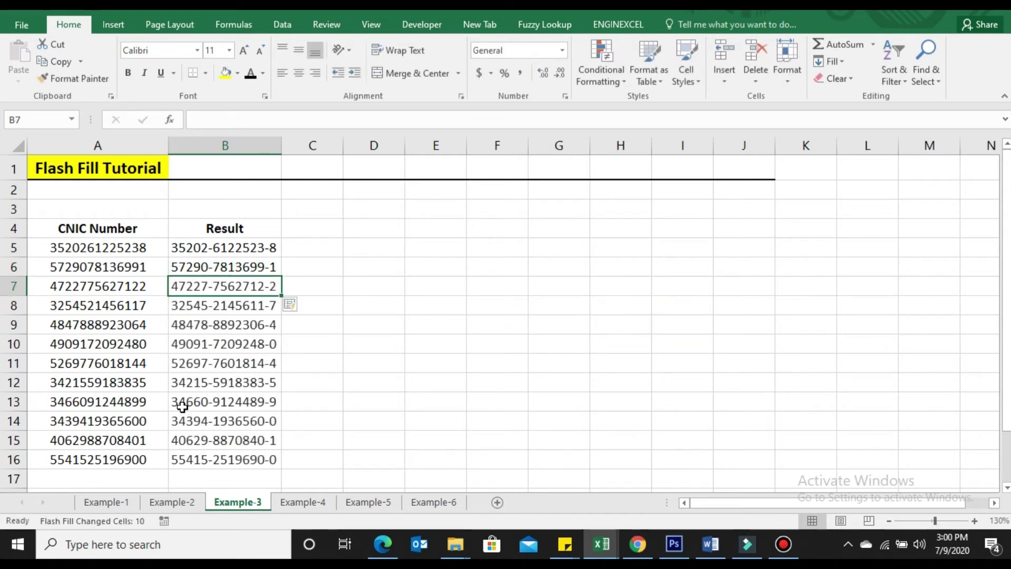
{"action": "key", "text": "Up"}
{"action": "key", "text": "Up"}
{"action": "key", "text": "shift+Down"}
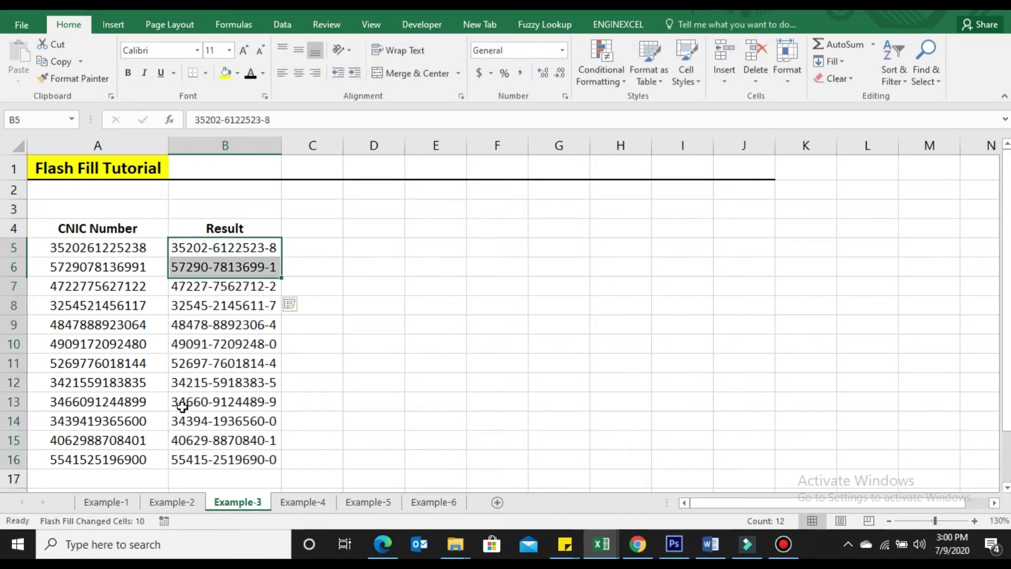
{"action": "key", "text": "ctrl+shift+Down"}
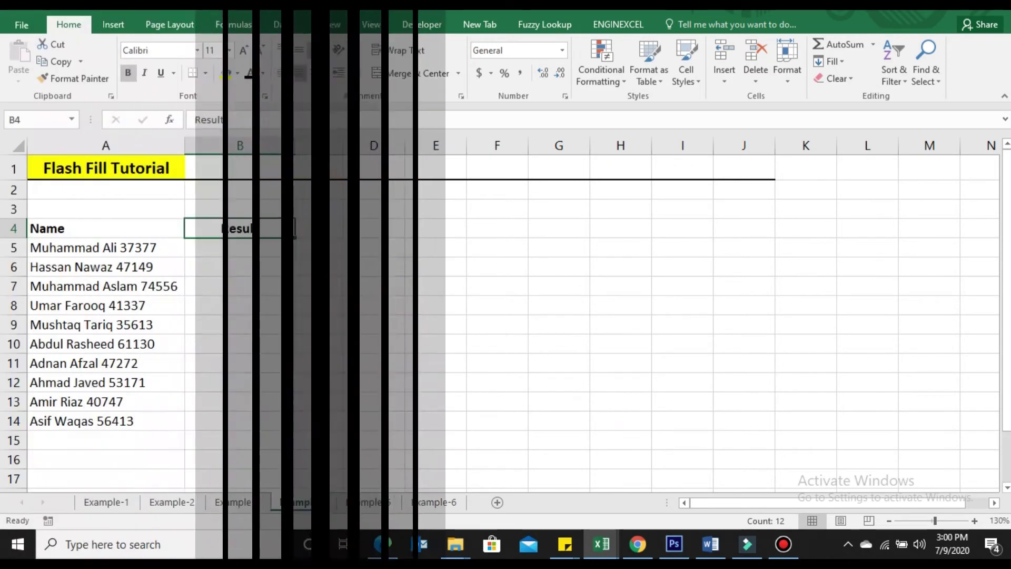
Enter 37377 in B5 and Flash Fill each name's five-digit number into B6:B14.
{"action": "key", "text": "Left"}
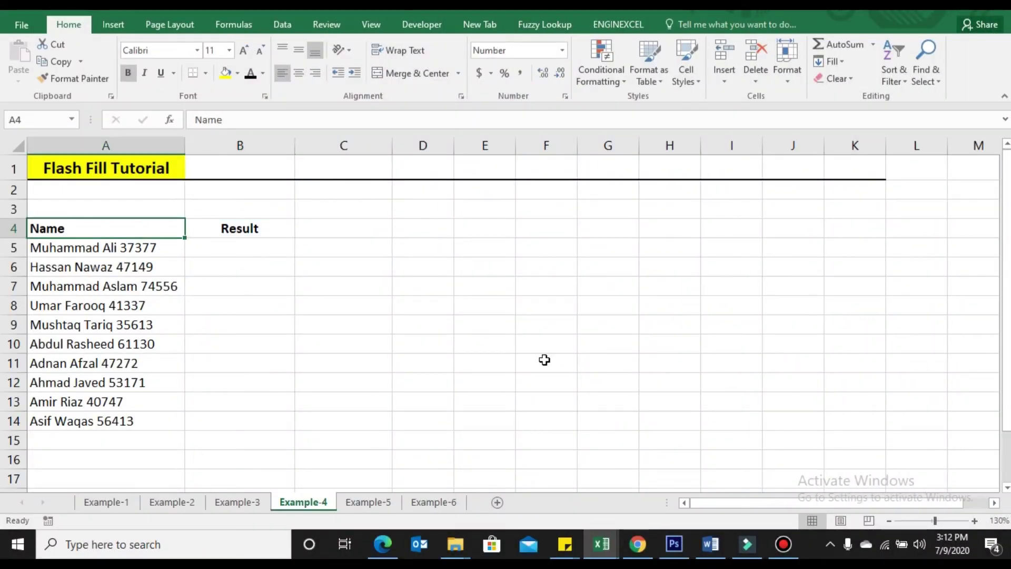
{"action": "key", "text": "Down"}
{"action": "key", "text": "F2"}
{"action": "key", "text": "ctrl+shift+Left"}
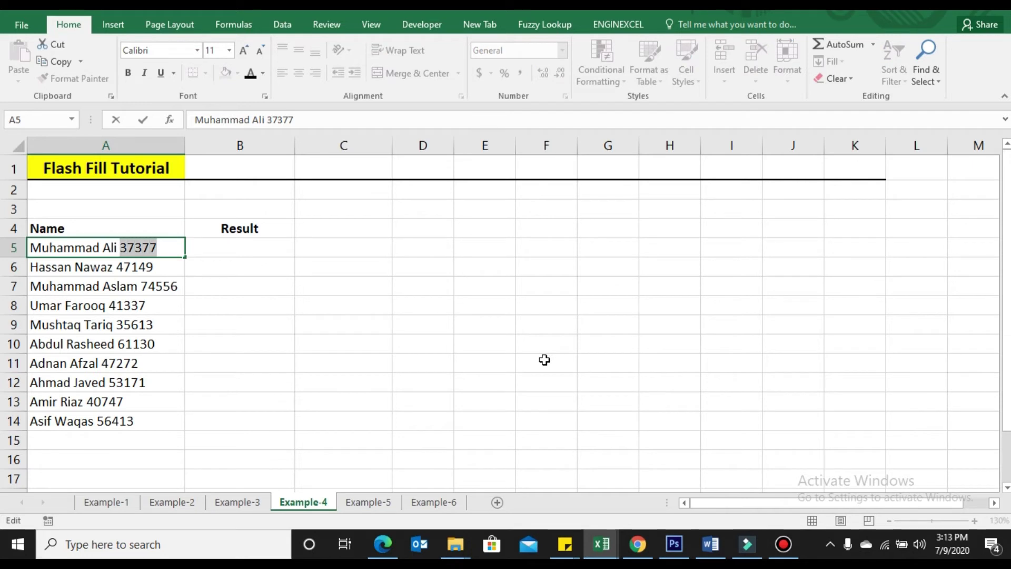
{"action": "key", "text": "Escape"}
{"action": "key", "text": "Right"}
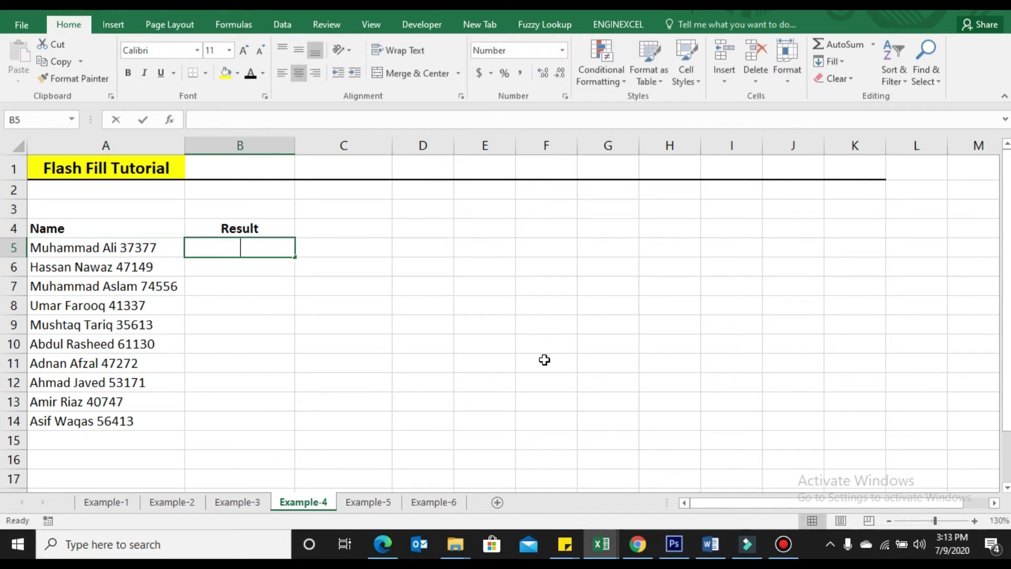
{"action": "type", "text": "37377"}
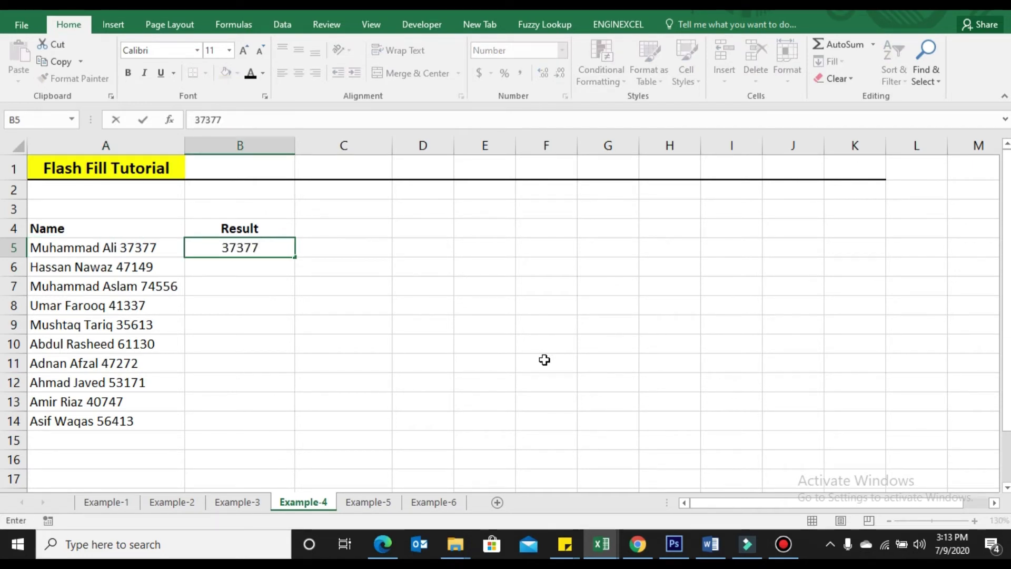
{"action": "key", "text": "Return"}
{"action": "key", "text": "ctrl+e"}
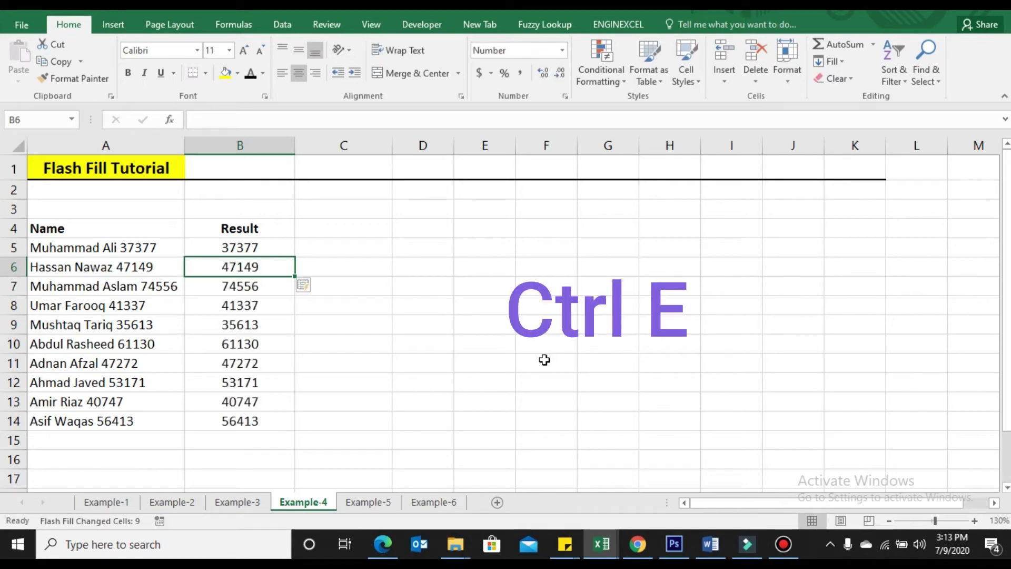
{"action": "key", "text": "Up"}
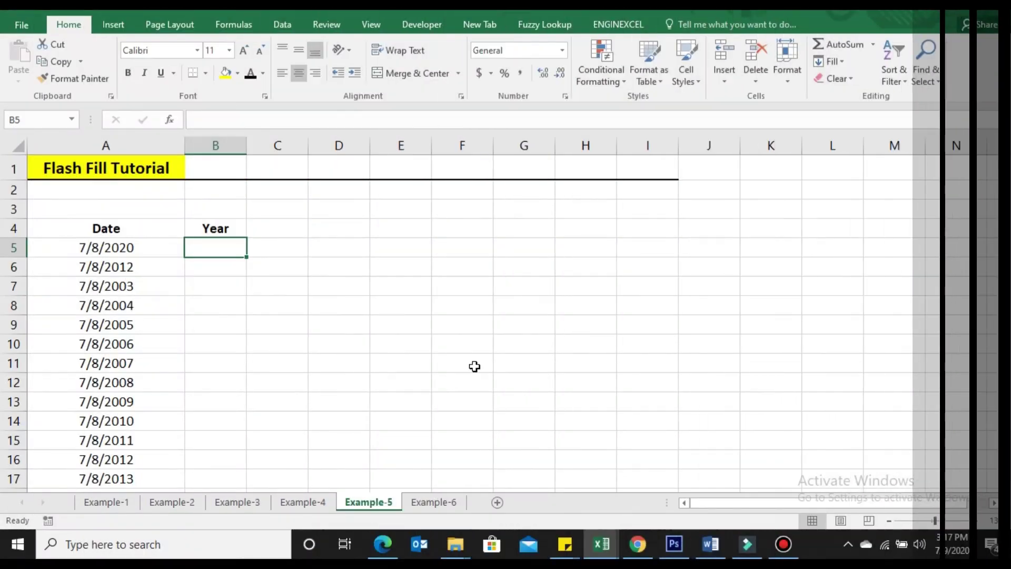
Enter 2020 from the first date 7/8/2020 in B5 and Flash Fill the Year column.
{"action": "left_click", "coordinate": [104, 252]}
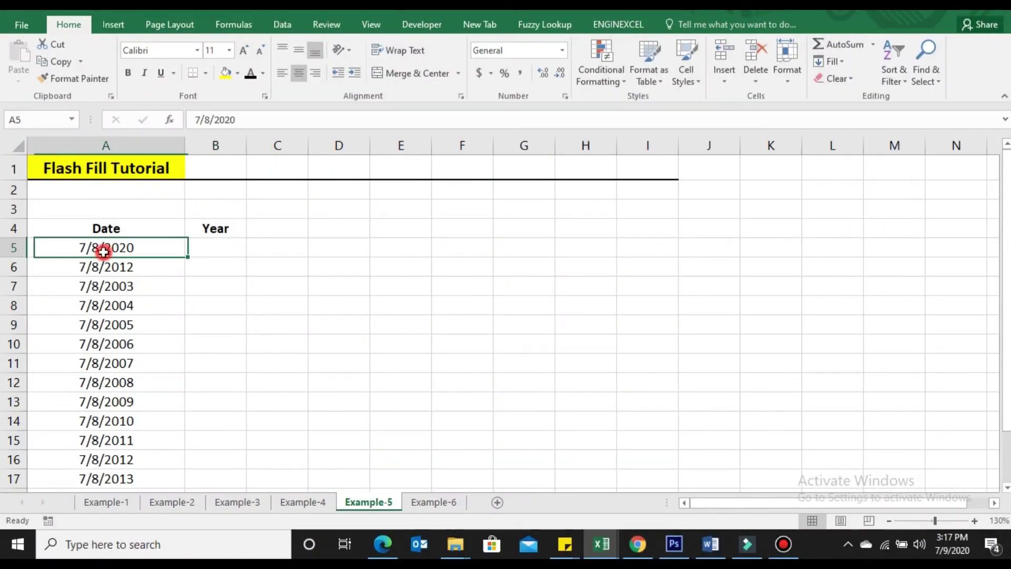
{"action": "key", "text": "F2"}
{"action": "key", "text": "shift+Left"}
{"action": "key", "text": "shift+Left"}
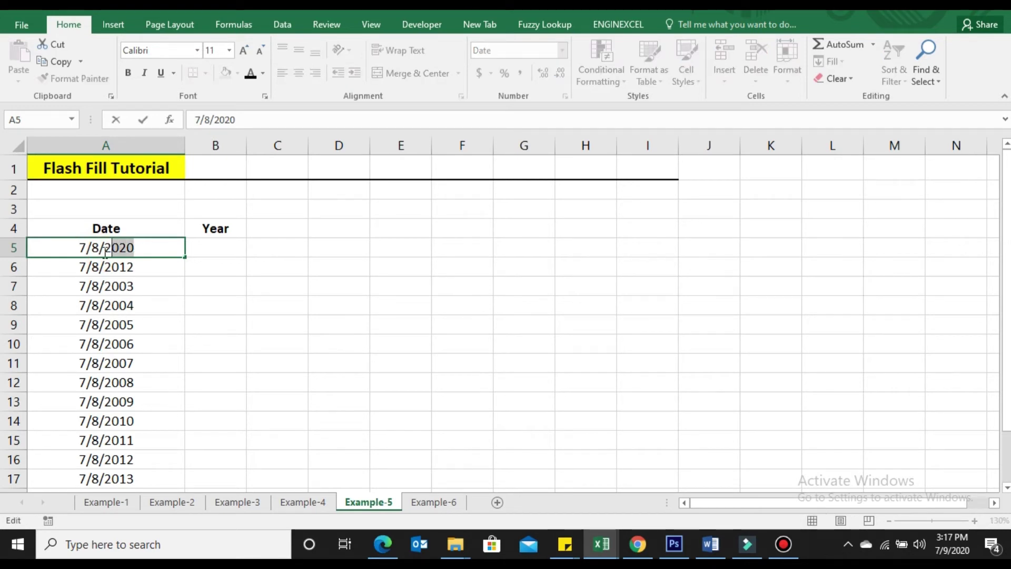
{"action": "key", "text": "shift+Left"}
{"action": "key", "text": "Return"}
{"action": "left_click", "coordinate": [104, 252]}
{"action": "key", "text": "Right"}
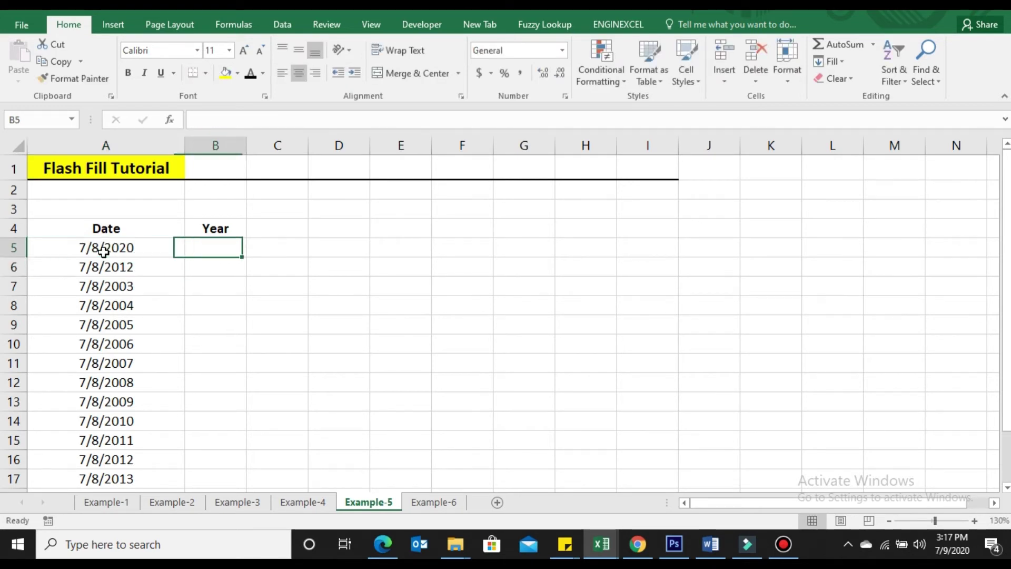
{"action": "type", "text": "2020"}
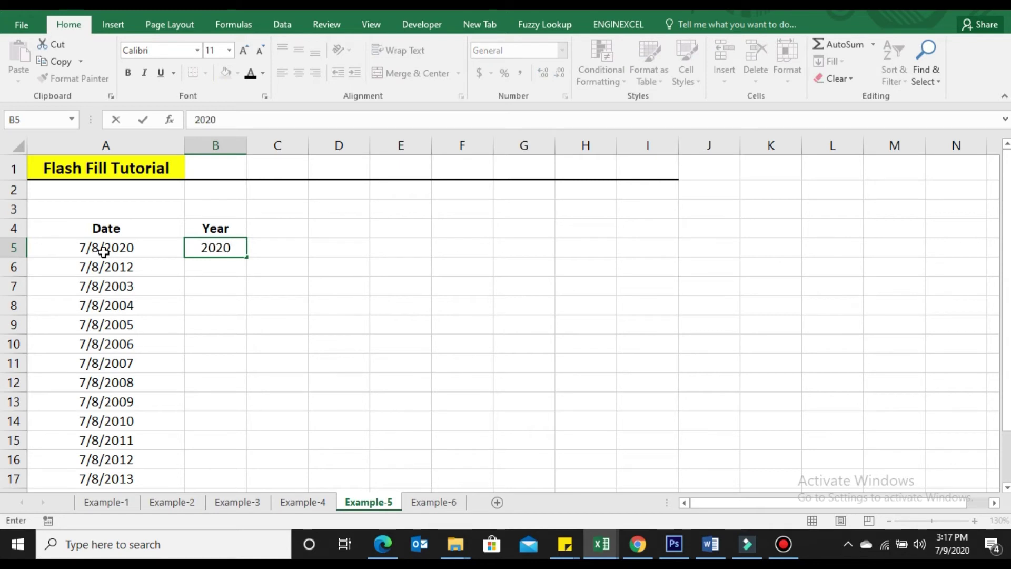
{"action": "key", "text": "Return"}
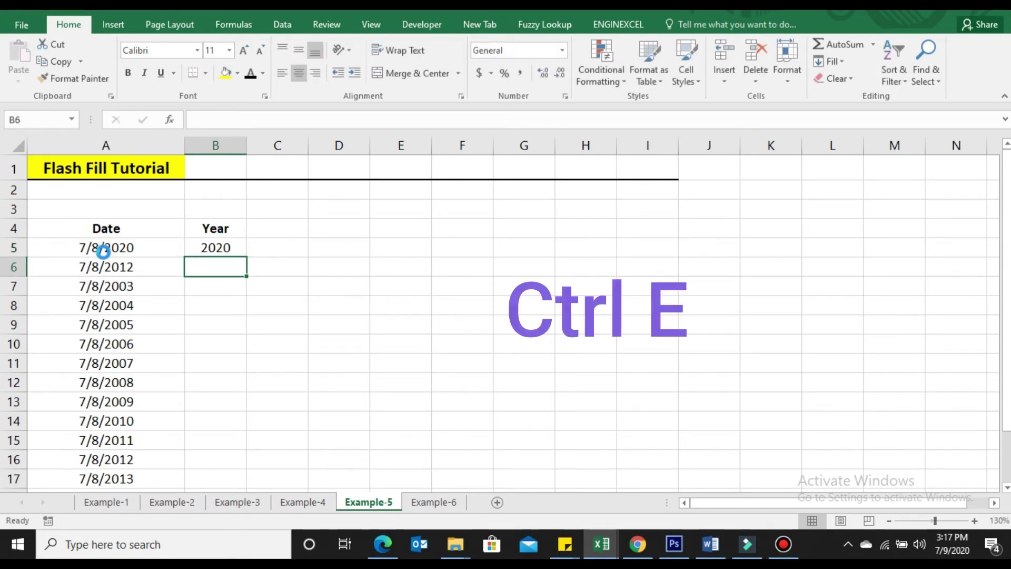
{"action": "key", "text": "ctrl+e"}
{"action": "key", "text": "Up"}
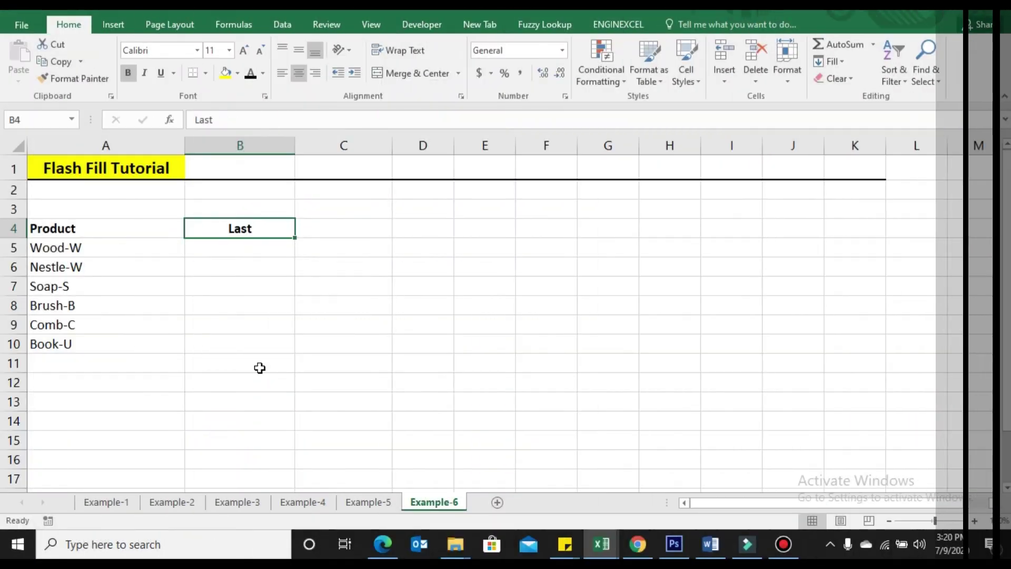
Enter W for Wood-W in B5 and Flash Fill the Last column.
{"action": "key", "text": "Left"}
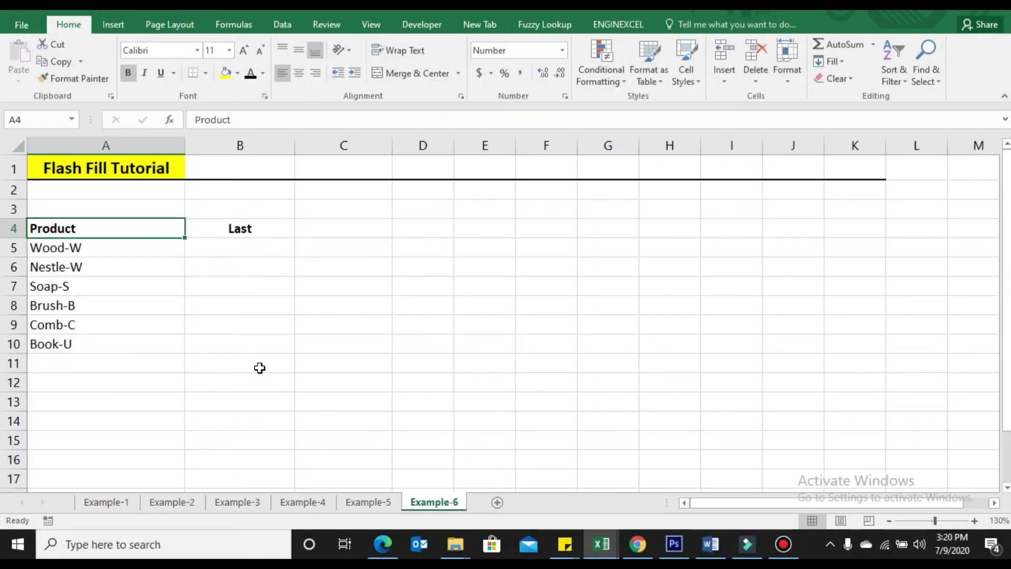
{"action": "key", "text": "Down"}
{"action": "key", "text": "F2"}
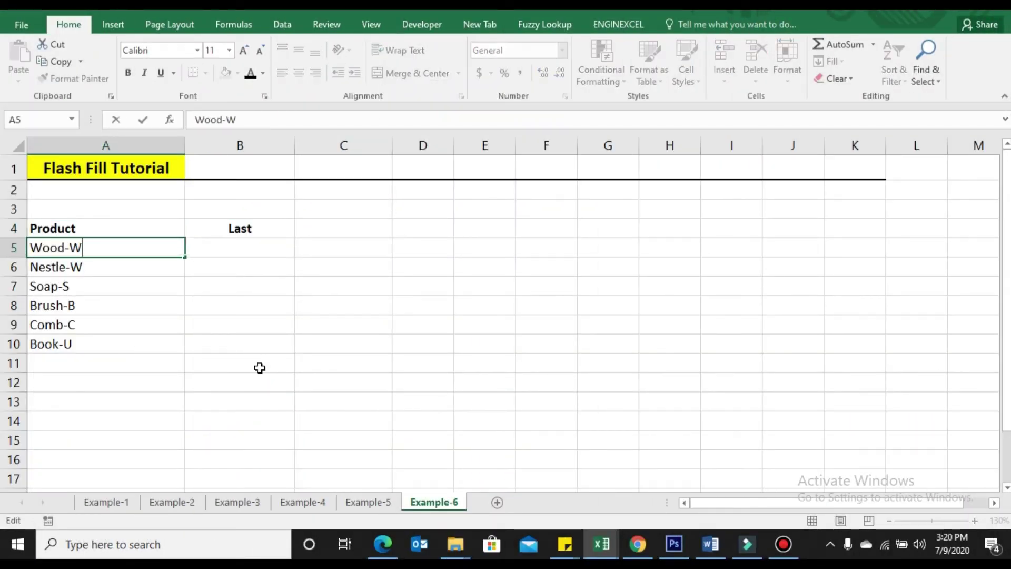
{"action": "key", "text": "Escape"}
{"action": "key", "text": "Down"}
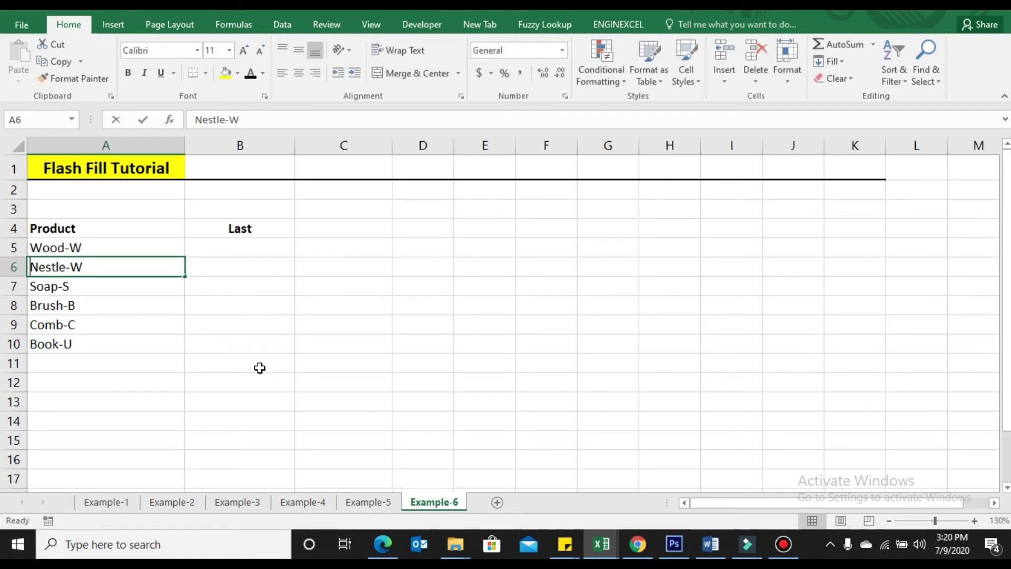
{"action": "key", "text": "F2"}
{"action": "key", "text": "Escape"}
{"action": "key", "text": "Down"}
{"action": "key", "text": "Up"}
{"action": "key", "text": "Up"}
{"action": "key", "text": "Right"}
{"action": "key", "text": "F2"}
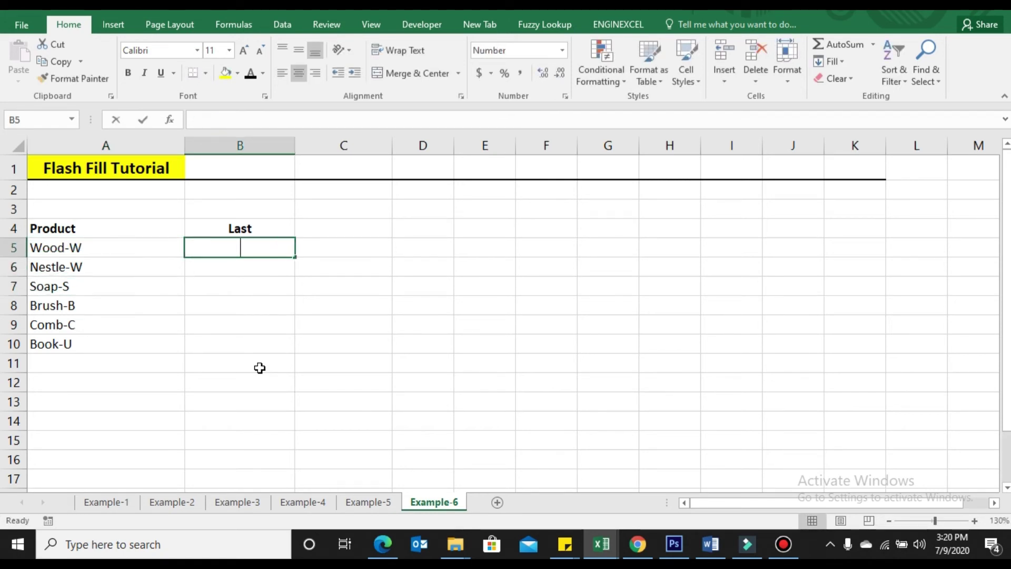
{"action": "type", "text": "W"}
{"action": "key", "text": "Return"}
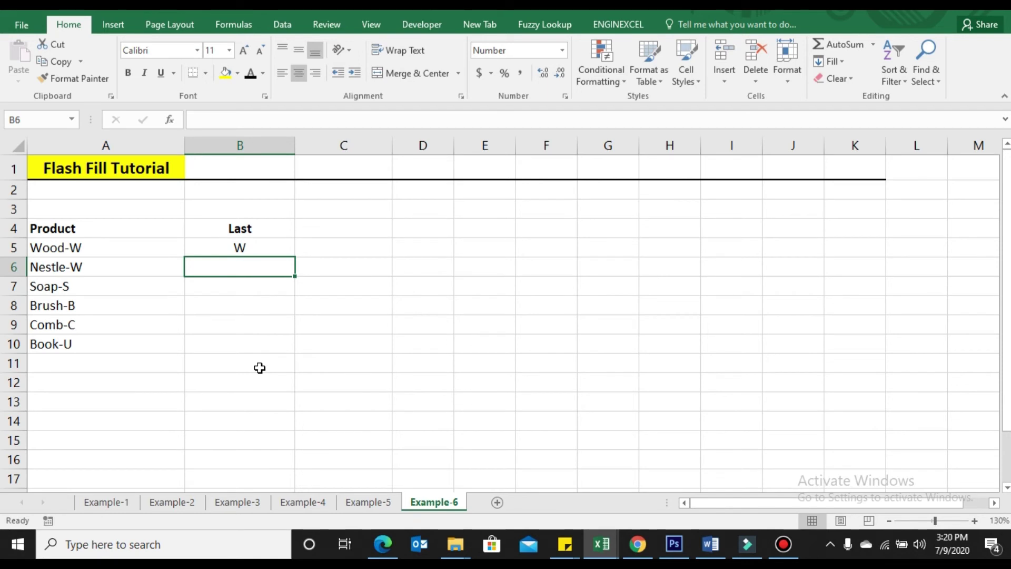
{"action": "key", "text": "ctrl+e"}
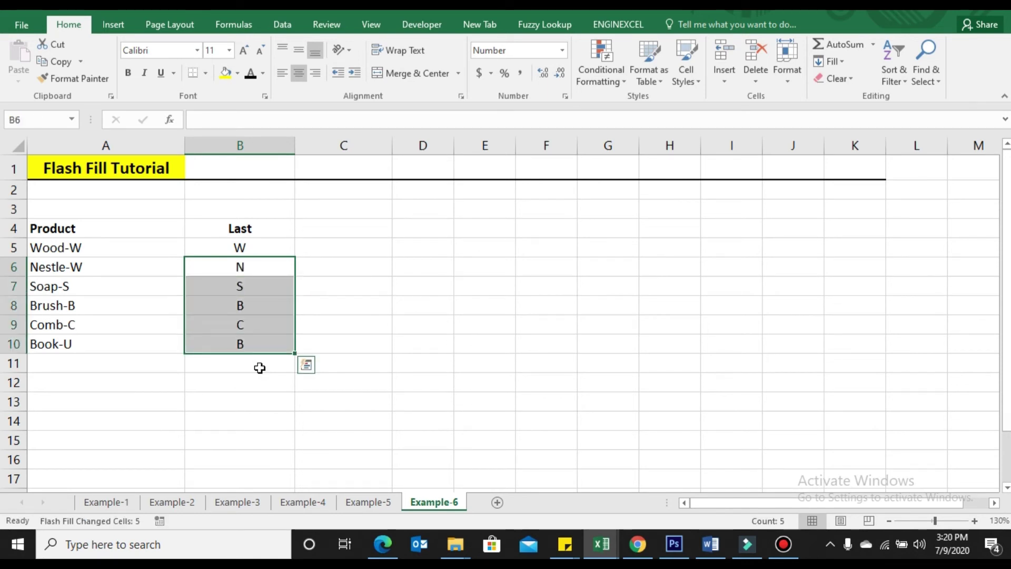
Compare the results with the product suffixes and select the five wrong letters N, S, B, C, B.
{"action": "key", "text": "Left"}
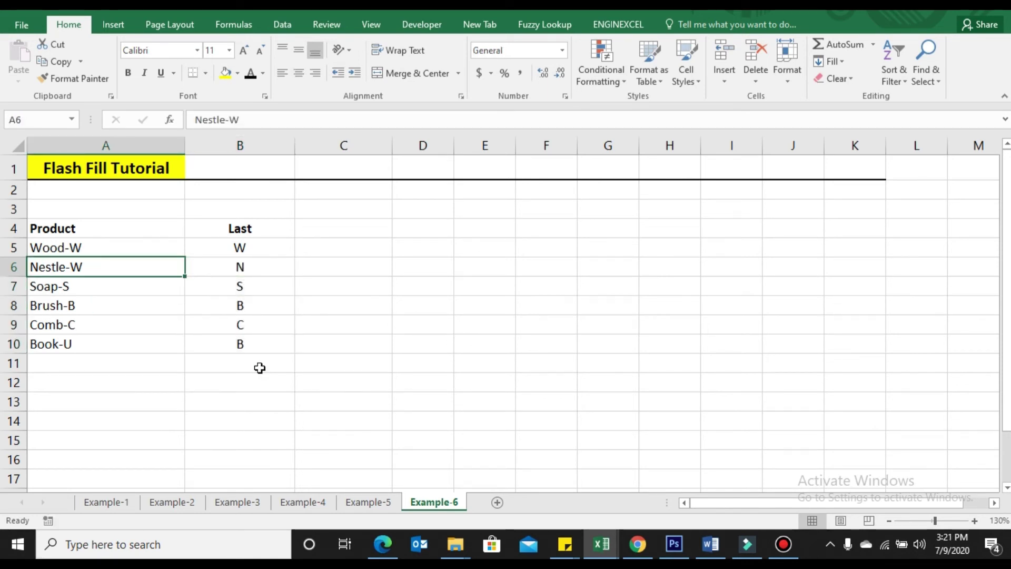
{"action": "key", "text": "Up"}
{"action": "key", "text": "F2"}
{"action": "key", "text": "Left"}
{"action": "key", "text": "Left"}
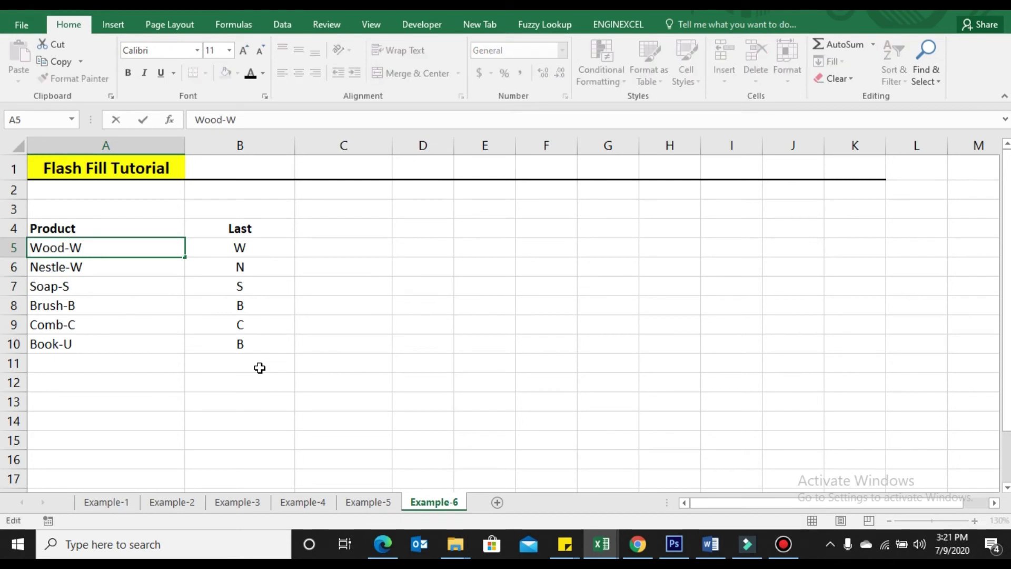
{"action": "key", "text": "Escape"}
{"action": "key", "text": "Right"}
{"action": "key", "text": "Left"}
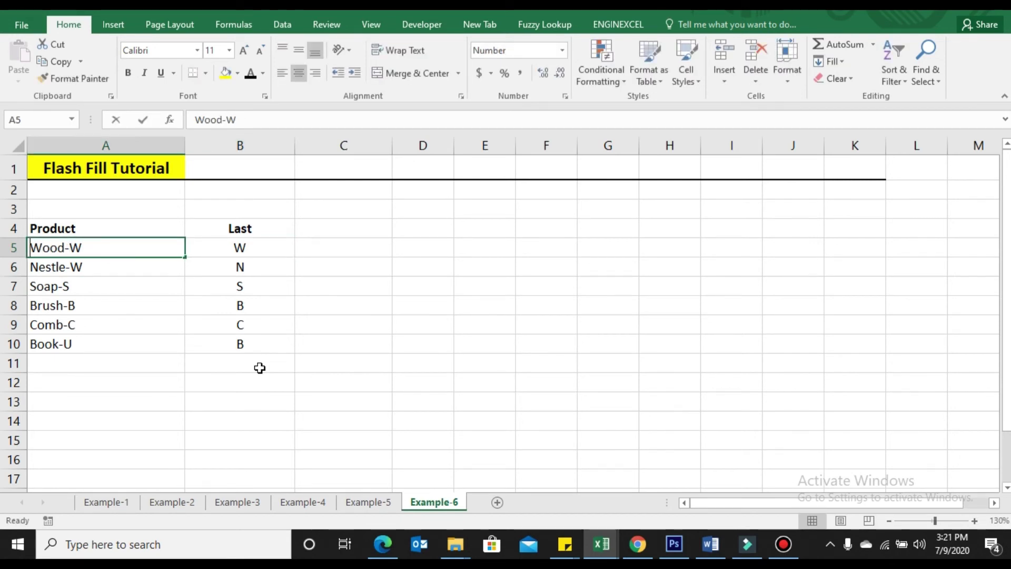
{"action": "key", "text": "F2"}
{"action": "key", "text": "Return"}
{"action": "key", "text": "Up"}
{"action": "key", "text": "Right"}
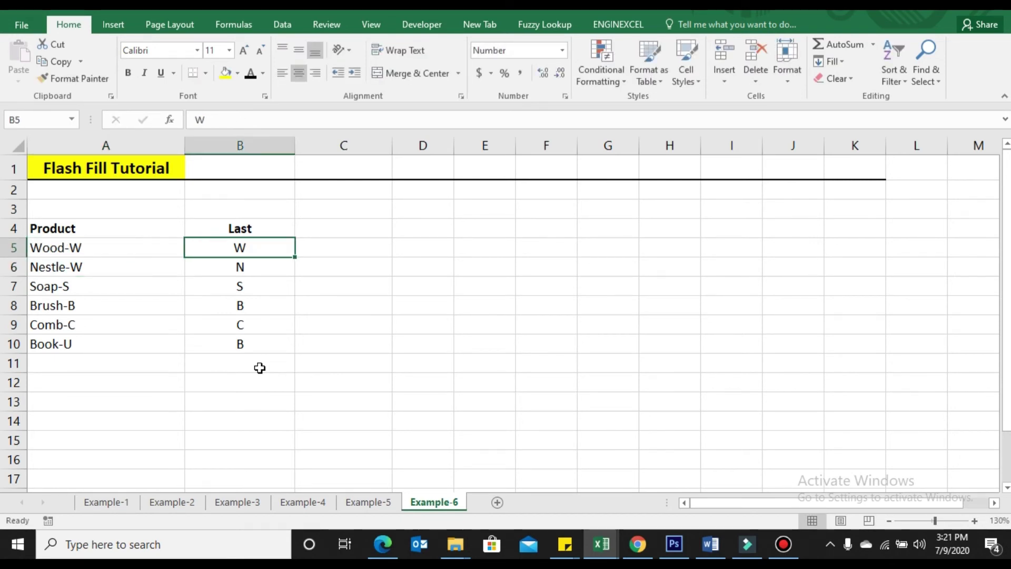
{"action": "key", "text": "Down"}
{"action": "key", "text": "Left"}
{"action": "key", "text": "Down"}
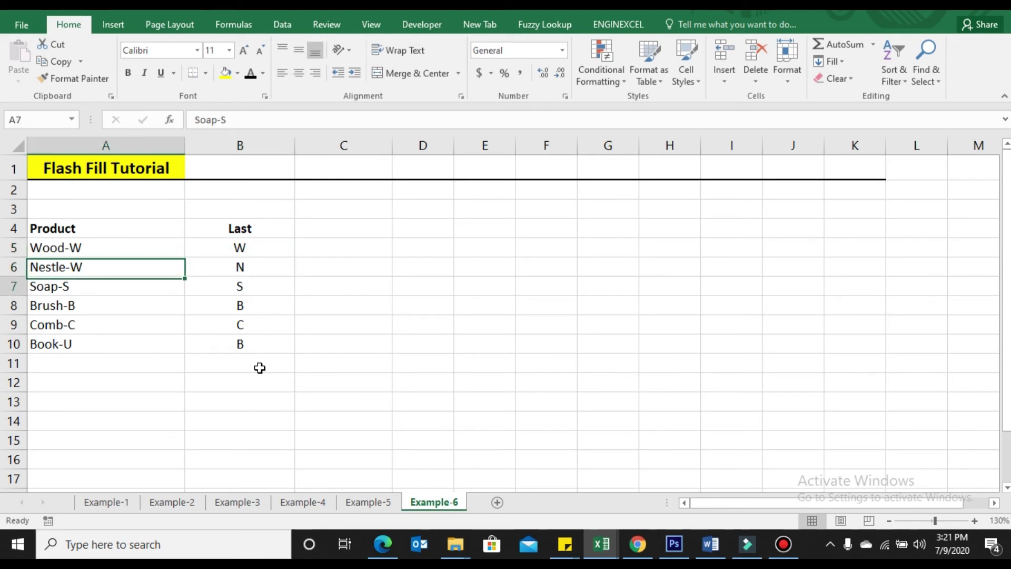
{"action": "key", "text": "Up"}
{"action": "key", "text": "Right"}
{"action": "key", "text": "shift+Down"}
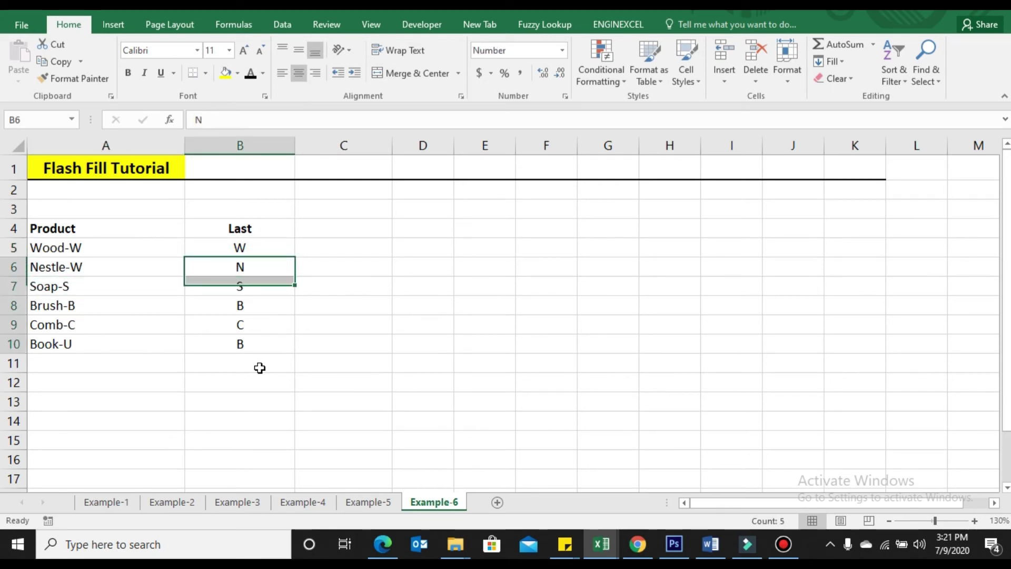
{"action": "key", "text": "shift+Down"}
{"action": "key", "text": "shift+Down"}
{"action": "key", "text": "shift+Down"}
Clear the incorrect flash-filled letters in B6:B10 and check Nestle-W's ending letter.
{"action": "key", "text": "Delete"}
{"action": "key", "text": "shift+Up"}
{"action": "key", "text": "shift+Up"}
{"action": "key", "text": "shift+Up"}
{"action": "key", "text": "shift+Up"}
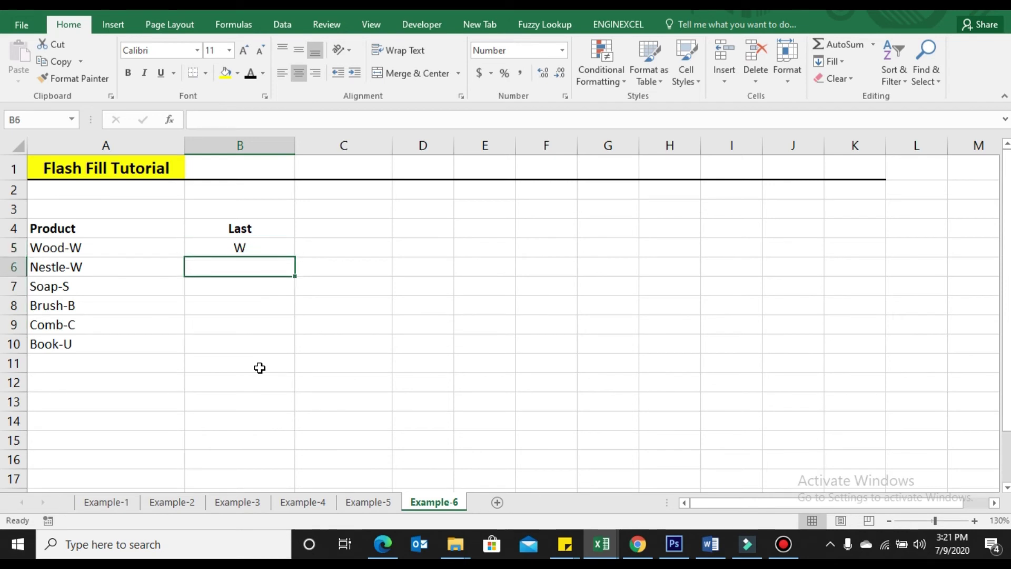
{"action": "key", "text": "Left"}
{"action": "key", "text": "F2"}
{"action": "key", "text": "shift+Left"}
{"action": "key", "text": "shift+Left"}
{"action": "key", "text": "shift+Left"}
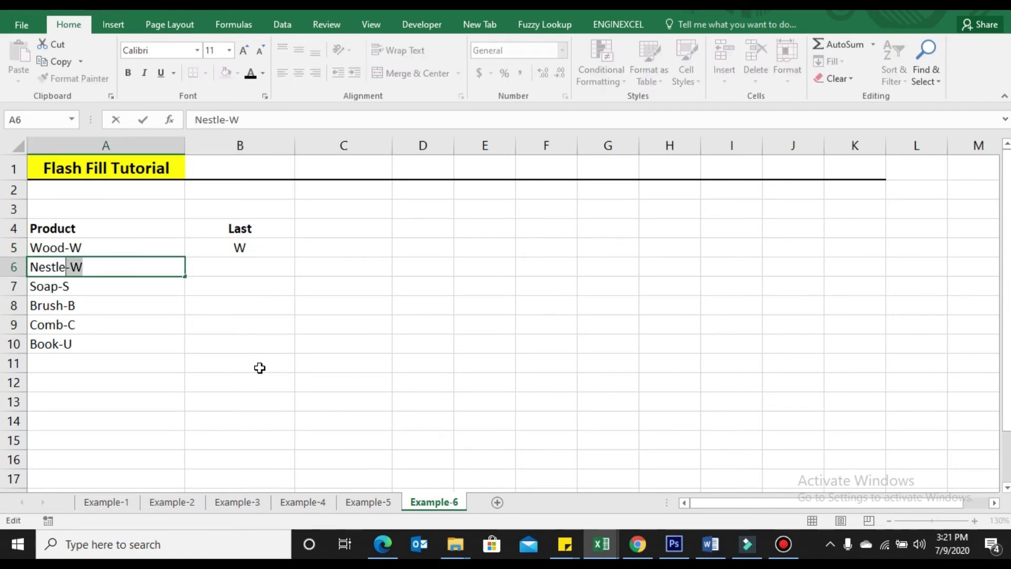
{"action": "key", "text": "Return"}
Enter W as a second example in B6 and Flash Fill the remaining suffix letters.
{"action": "key", "text": "Up"}
{"action": "key", "text": "Right"}
{"action": "type", "text": "W"}
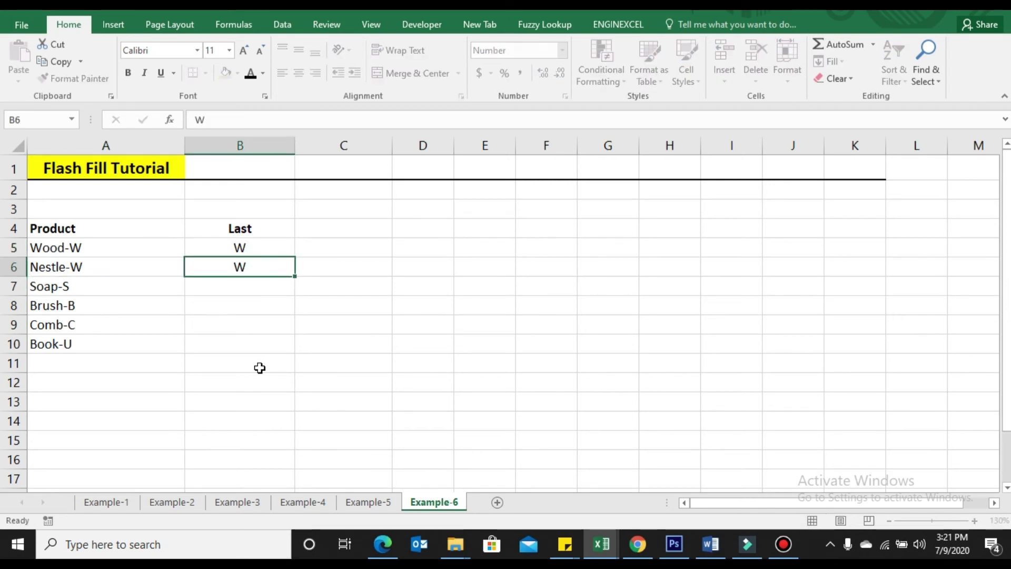
{"action": "key", "text": "Return"}
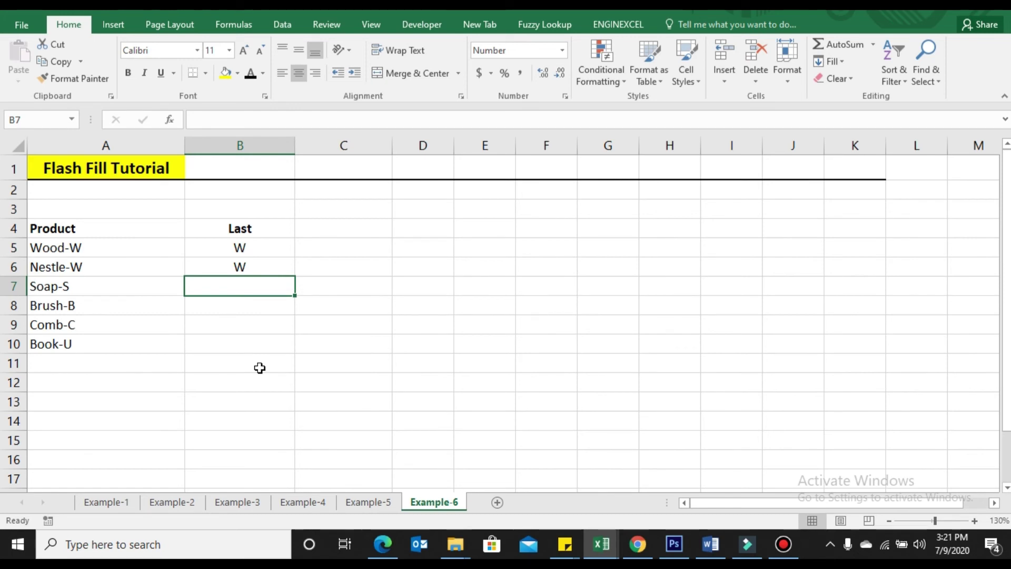
{"action": "key", "text": "ctrl+e"}
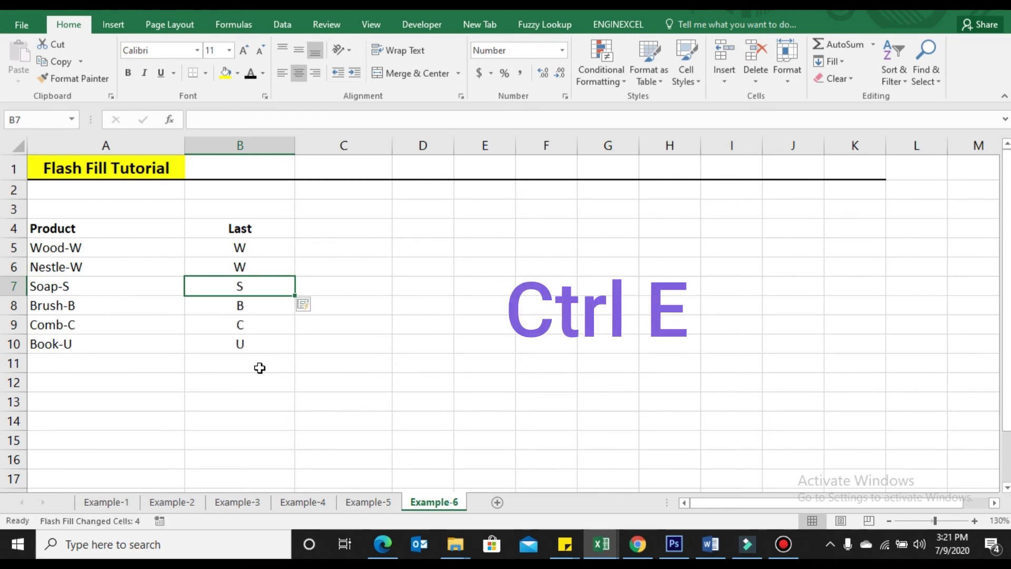
Check each flash-filled suffix letter against its product name.
{"action": "key", "text": "Down"}
{"action": "key", "text": "Left"}
{"action": "key", "text": "Right"}
{"action": "key", "text": "Down"}
{"action": "key", "text": "Left"}
{"action": "key", "text": "Right"}
{"action": "key", "text": "Down"}
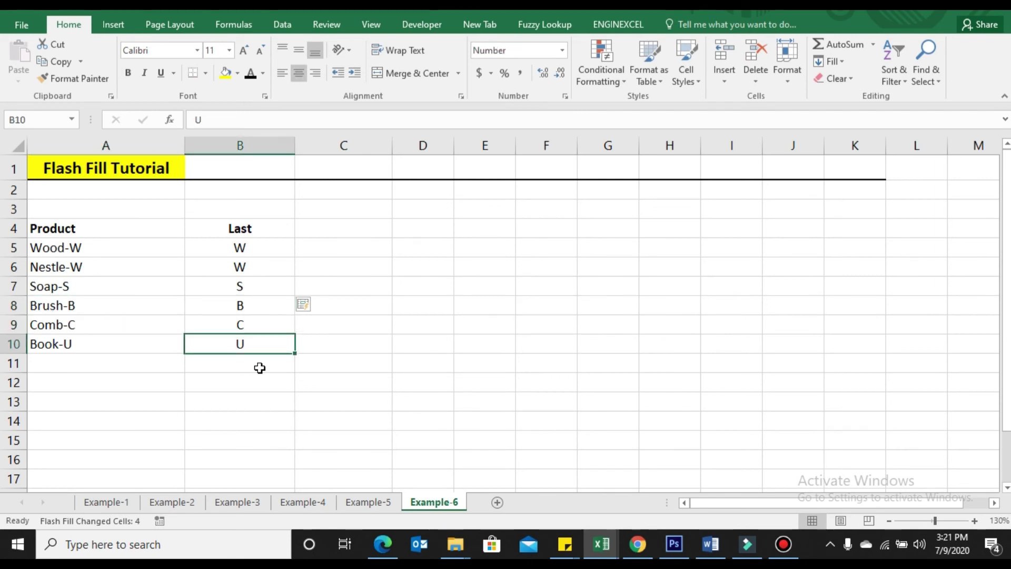
Select all six suffix results (W, W, S, B, C, U), then return to the Product header.
{"action": "key", "text": "Up"}
{"action": "key", "text": "ctrl+Up"}
{"action": "key", "text": "Down"}
{"action": "key", "text": "ctrl+shift+Down"}
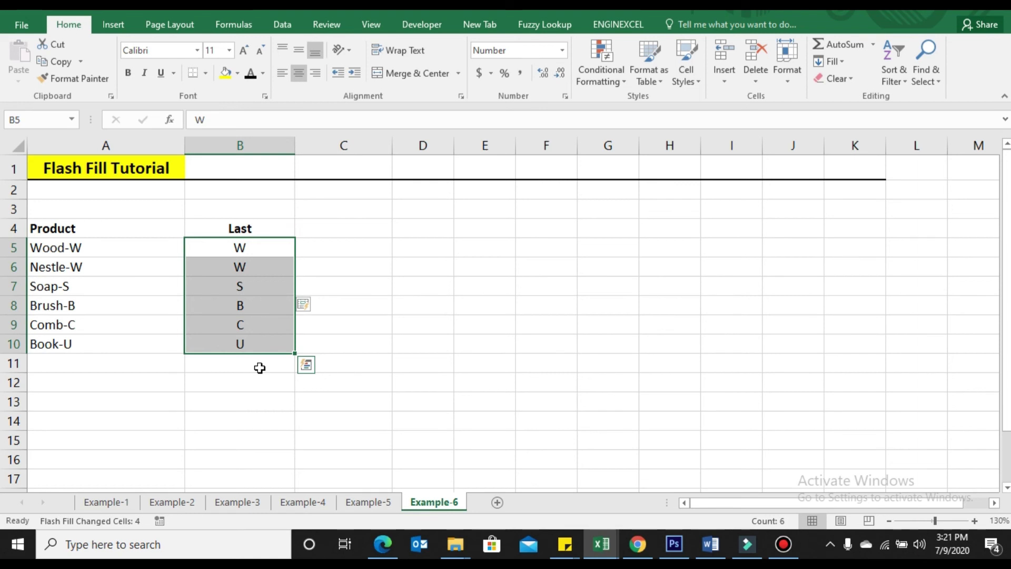
{"action": "key", "text": "Up"}
{"action": "key", "text": "Left"}
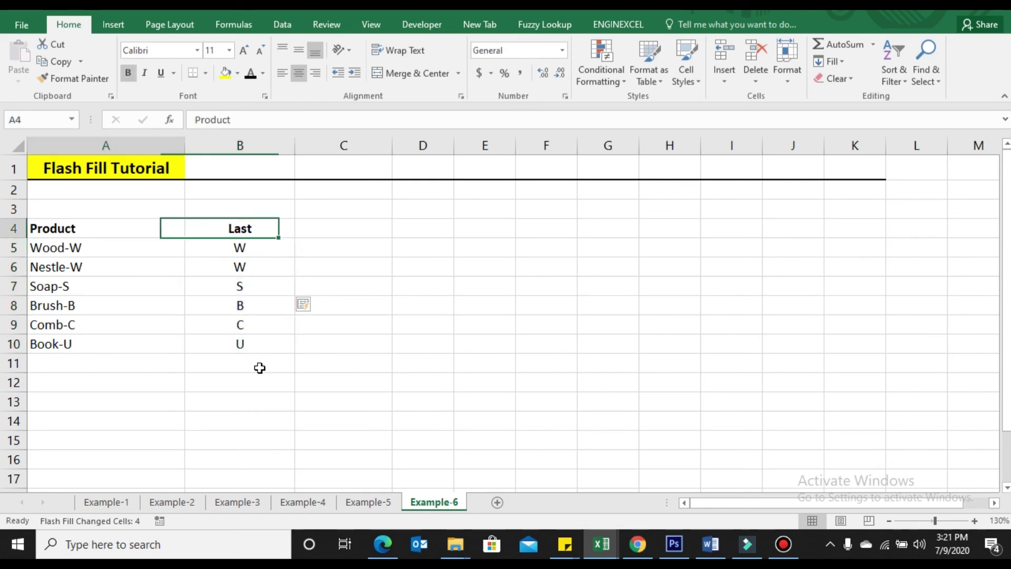